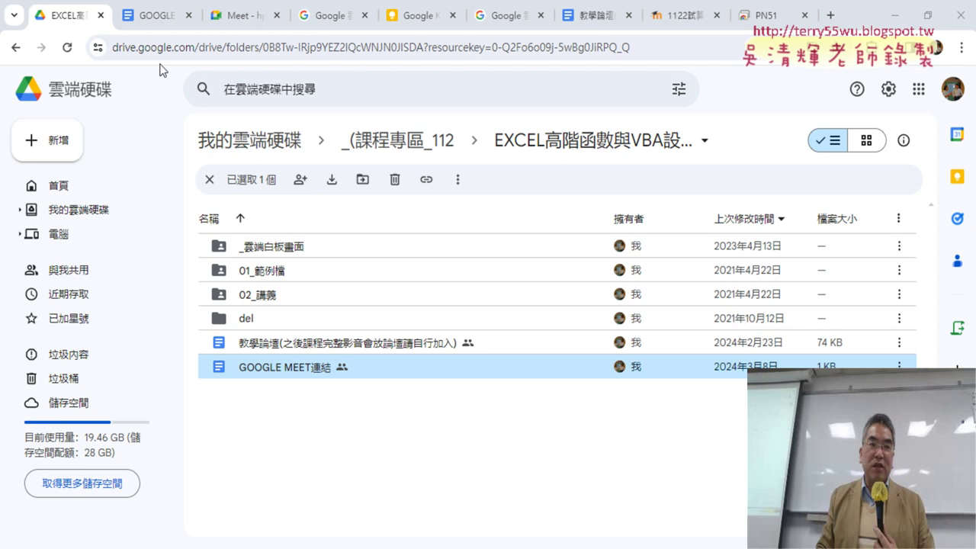
Switch to the Moodle class post and highlight 'LEN與REPT函數' and '手機號碼' in topic 02
{"action": "left_click", "coordinate": [681, 16]}
{"action": "scroll", "coordinate": [408, 353], "scroll_direction": "down", "scroll_amount": 2}
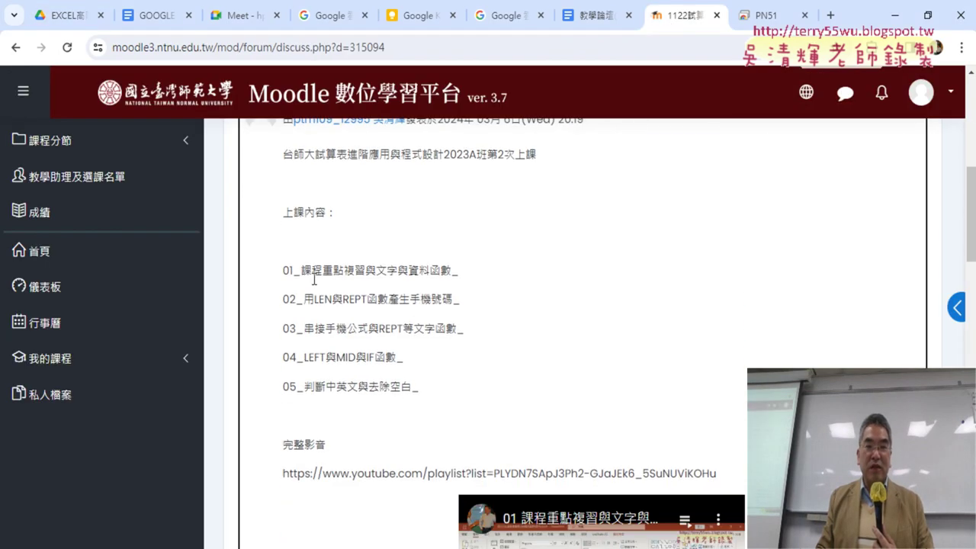
{"action": "left_click_drag", "start_coordinate": [315, 299], "coordinate": [388, 301]}
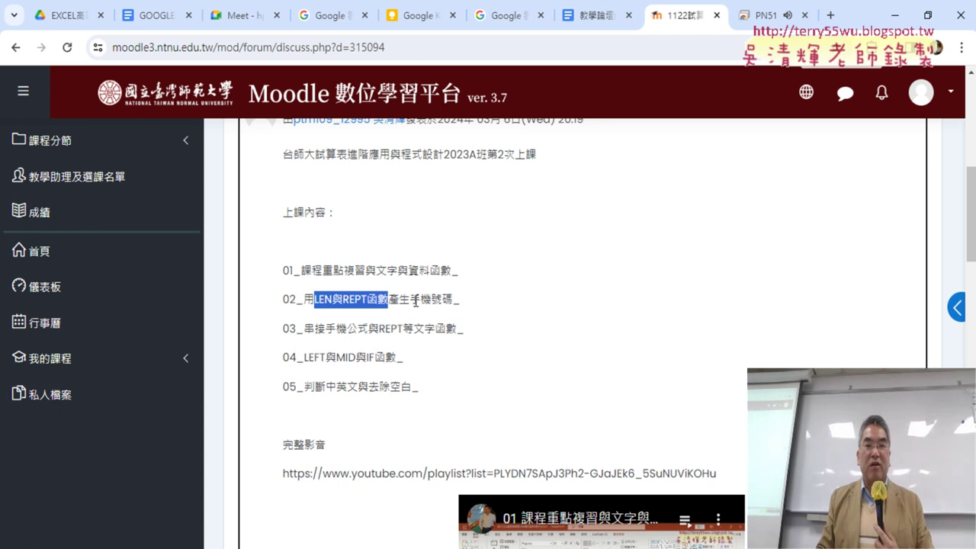
{"action": "left_click_drag", "start_coordinate": [410, 300], "coordinate": [453, 301]}
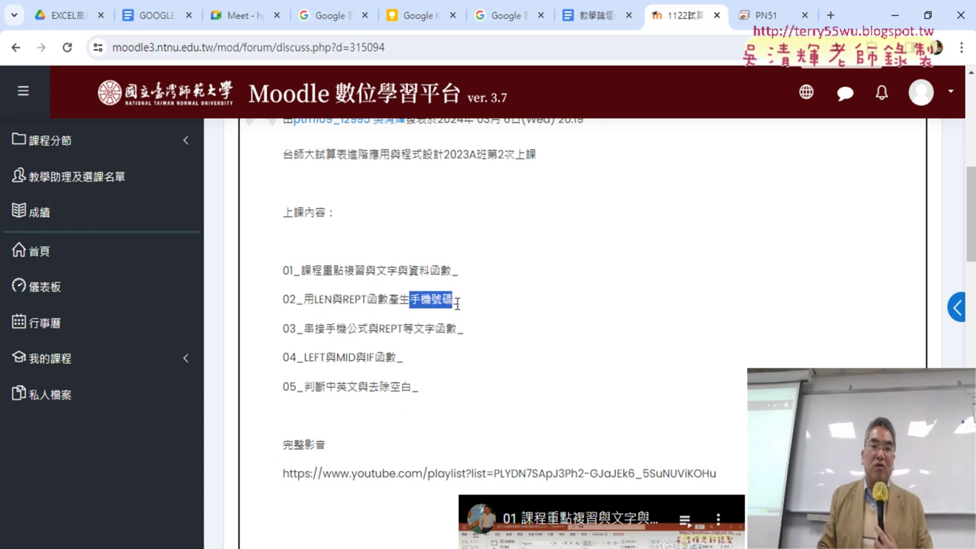
{"action": "scroll", "coordinate": [423, 359], "scroll_direction": "down", "scroll_amount": 1}
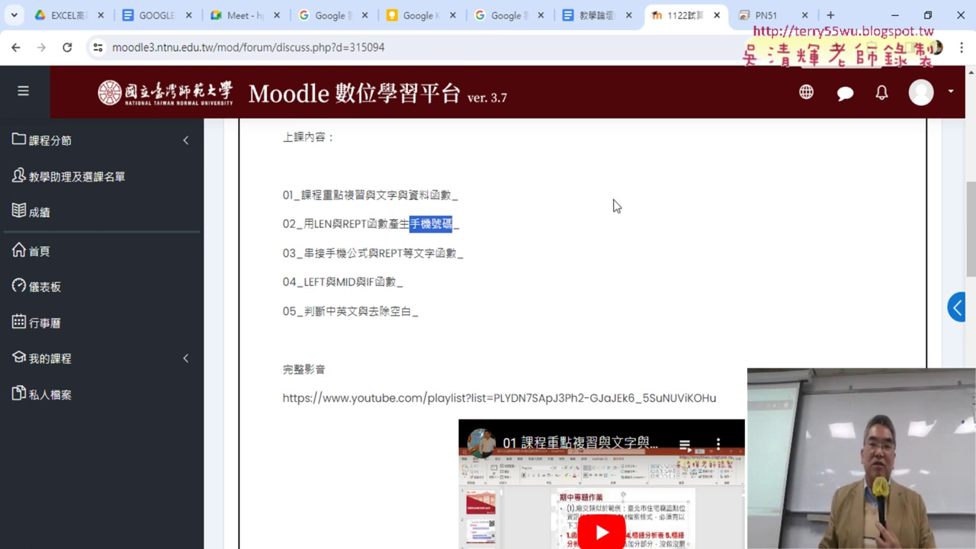
Minimize the browser and view the TEXT formula in E2 of 綜合練習 (TEXT)
{"action": "left_click", "coordinate": [893, 17]}
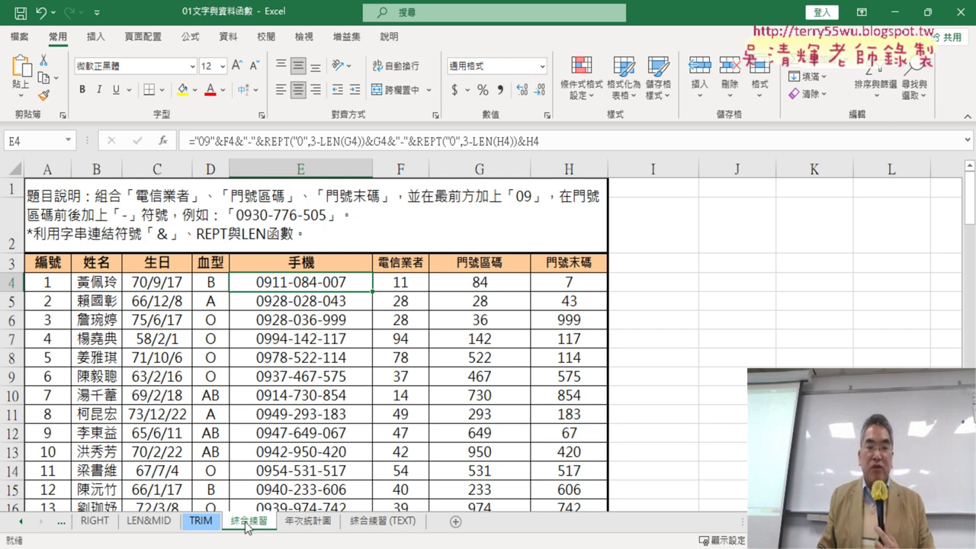
{"action": "right_click", "coordinate": [379, 529]}
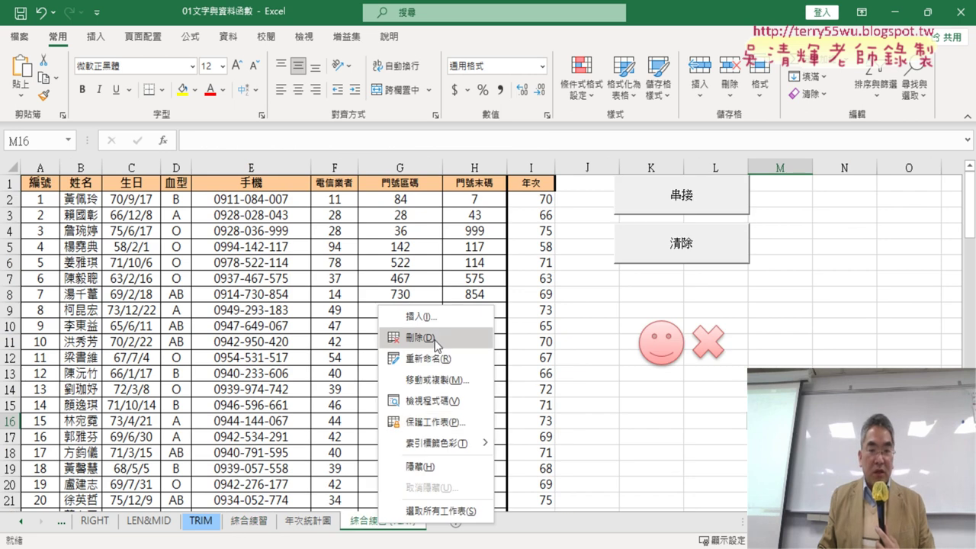
{"action": "left_click", "coordinate": [867, 348]}
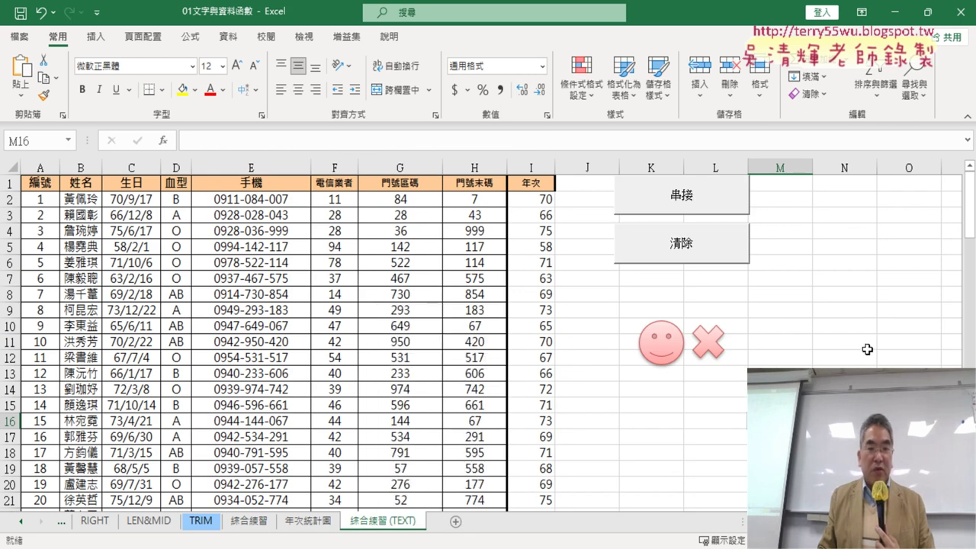
{"action": "left_click", "coordinate": [254, 200]}
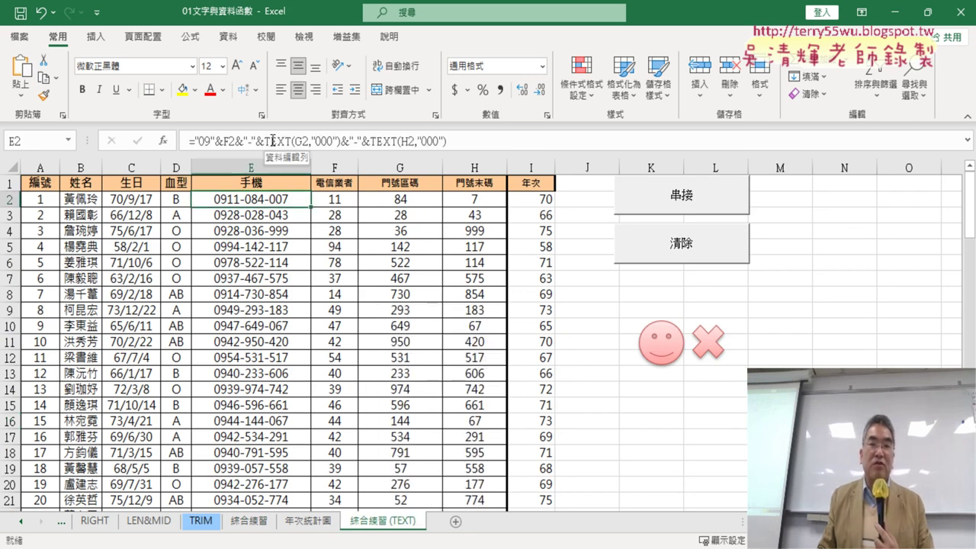
Toggle 清除 and 串接 to clear and rebuild column E phone numbers, then go to 年次統計圖
{"action": "left_click", "coordinate": [706, 251]}
{"action": "left_click", "coordinate": [683, 202]}
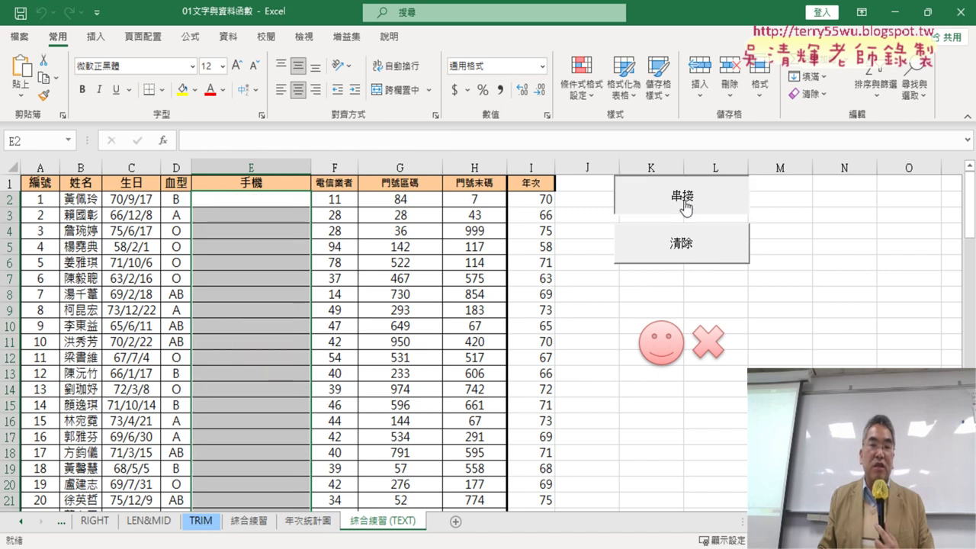
{"action": "left_click", "coordinate": [676, 249]}
{"action": "left_click", "coordinate": [678, 202]}
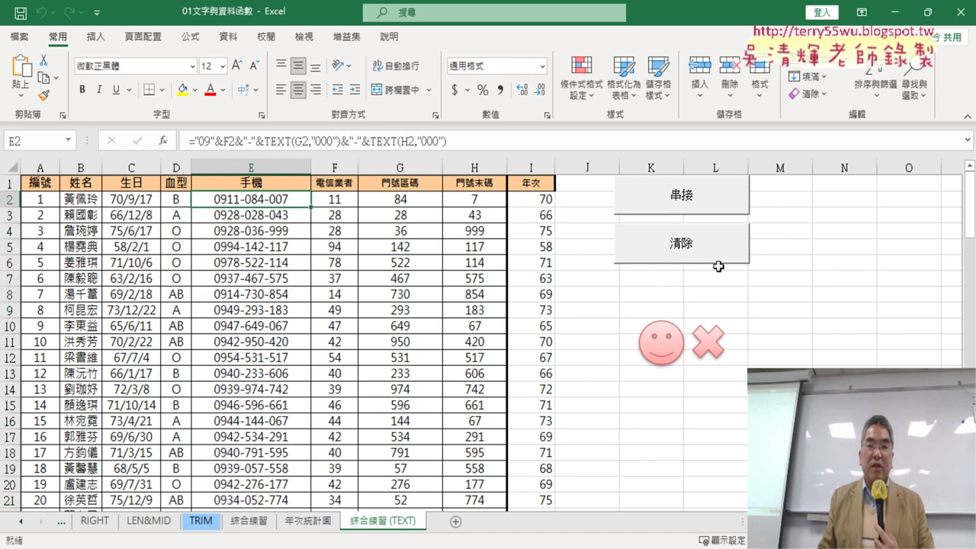
{"action": "left_click", "coordinate": [650, 341]}
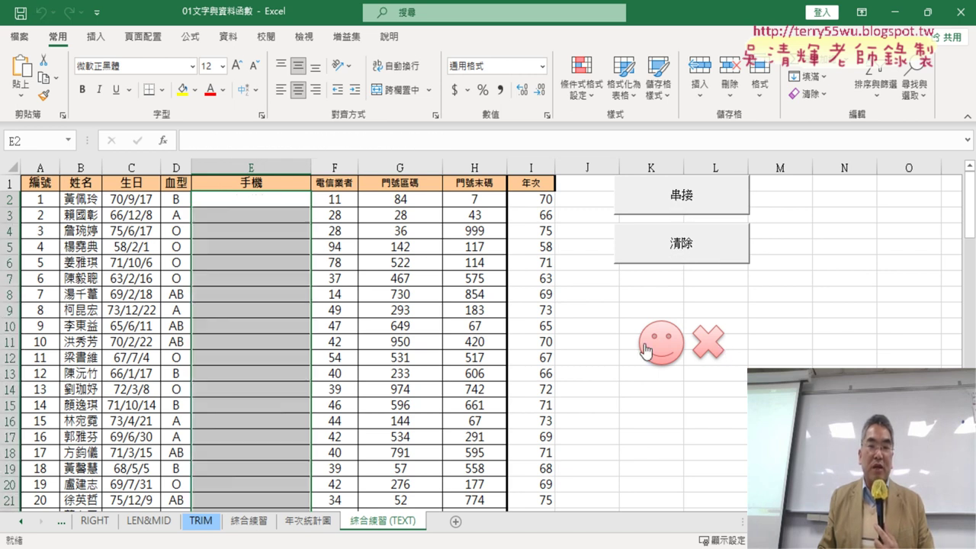
{"action": "left_click", "coordinate": [648, 342]}
{"action": "left_click", "coordinate": [698, 348]}
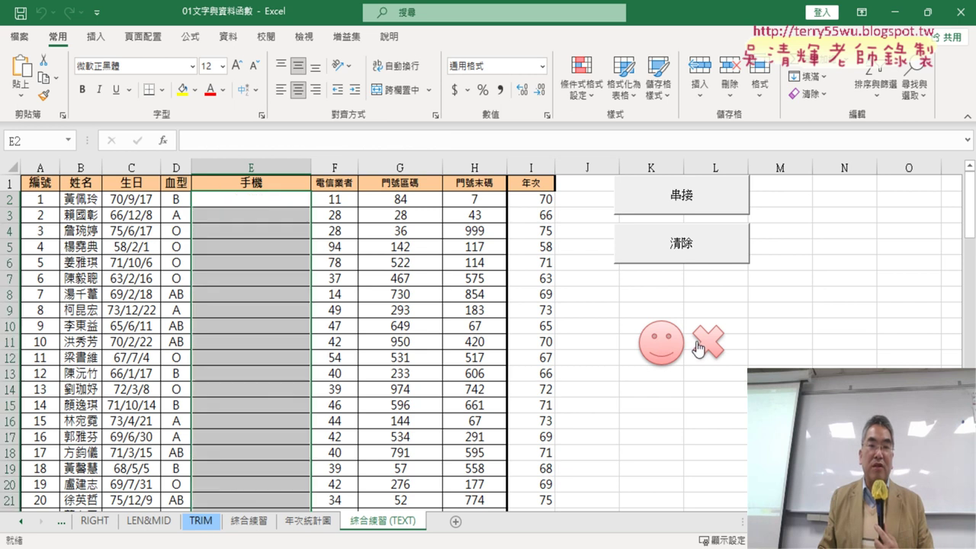
{"action": "left_click", "coordinate": [660, 351]}
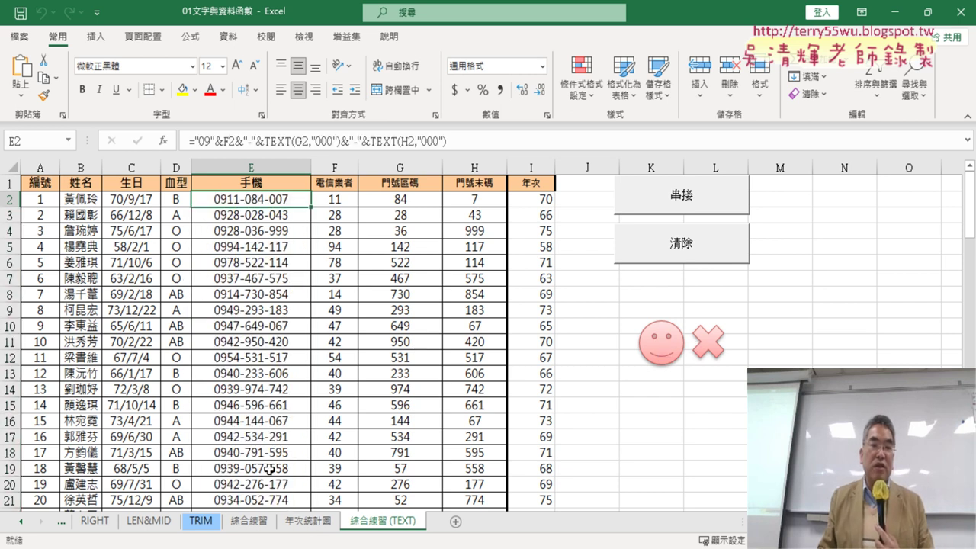
{"action": "left_click", "coordinate": [128, 165]}
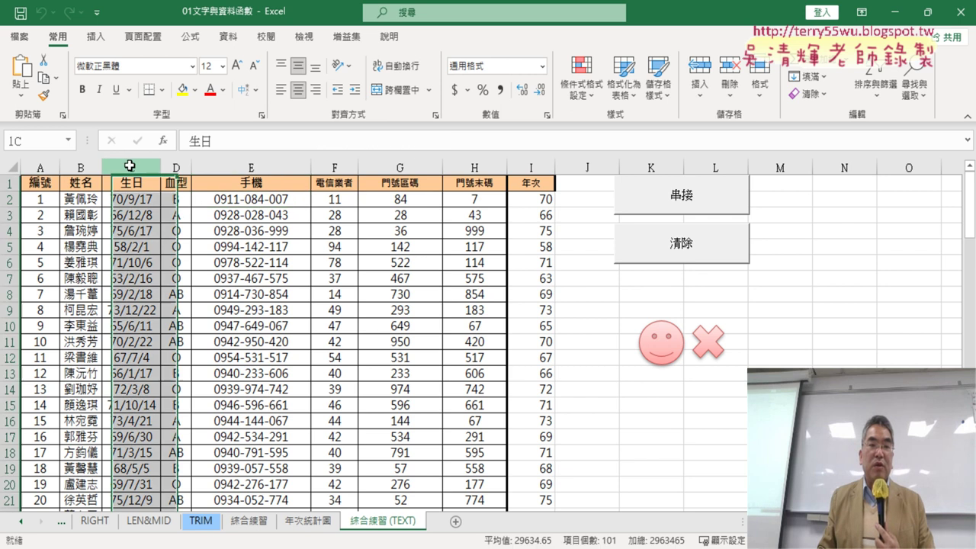
{"action": "left_click", "coordinate": [309, 521]}
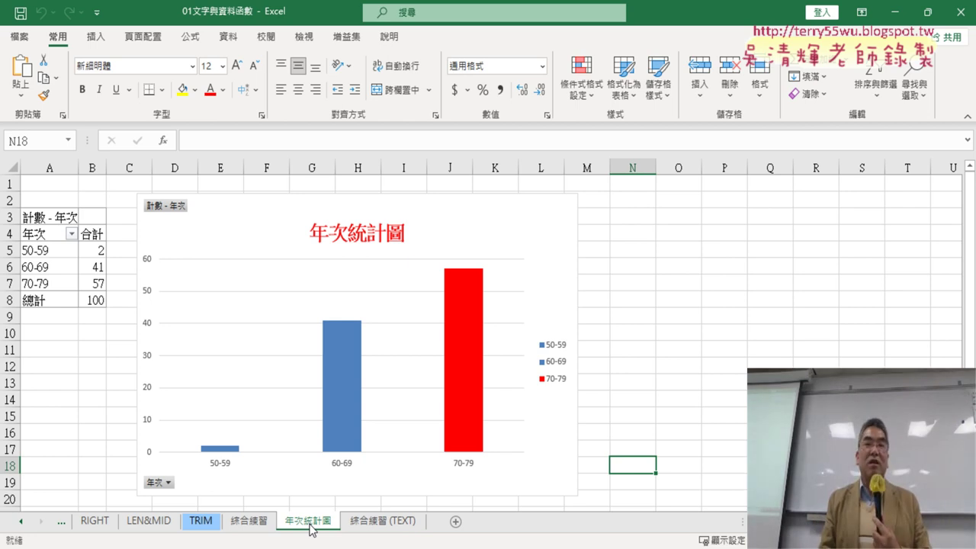
Back on 綜合練習 (TEXT), repeatedly clear and rebuild the column E phone numbers
{"action": "left_click", "coordinate": [360, 524]}
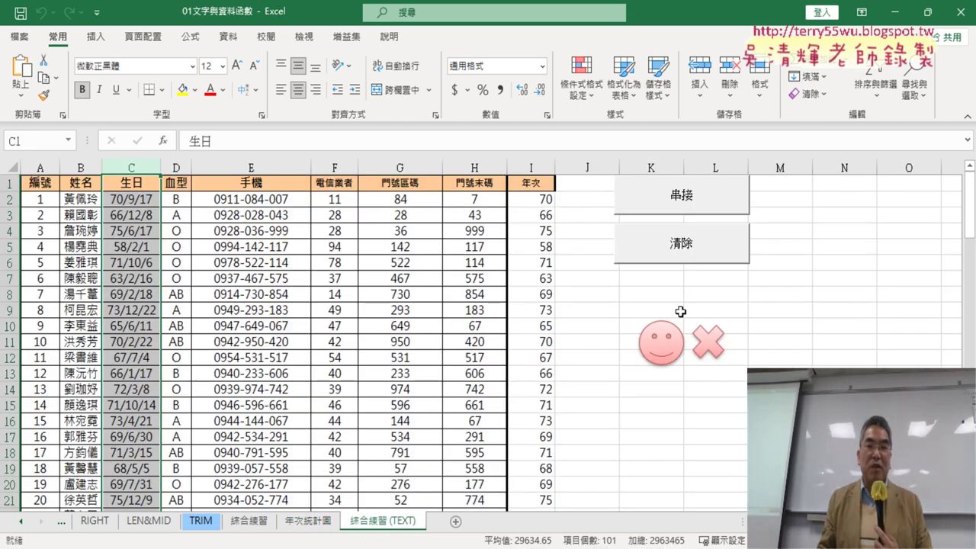
{"action": "left_click", "coordinate": [681, 244]}
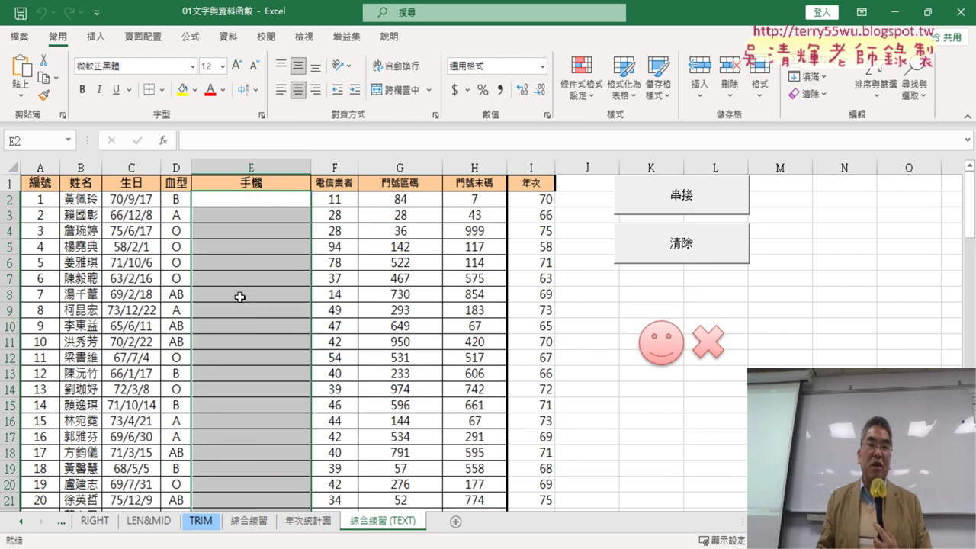
{"action": "left_click", "coordinate": [678, 200]}
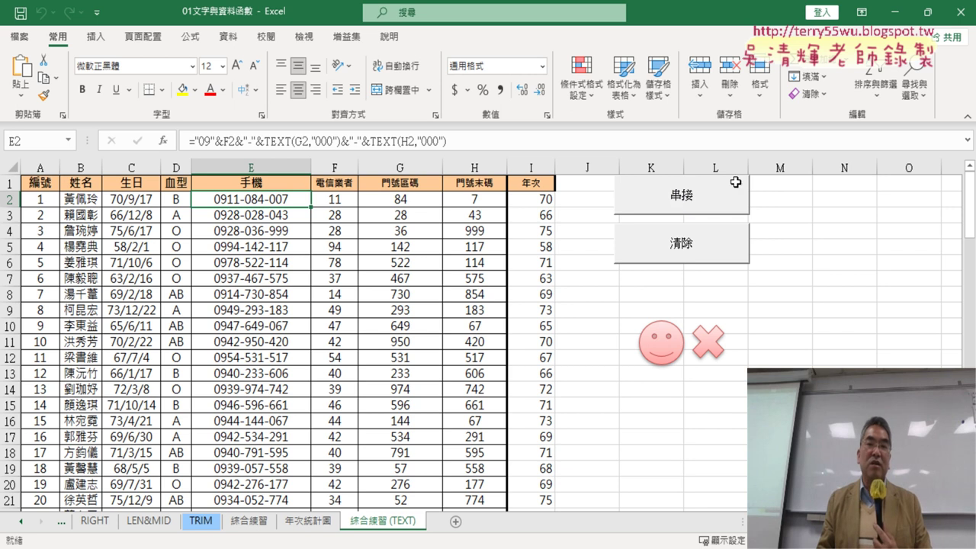
{"action": "left_click", "coordinate": [713, 350]}
{"action": "left_click", "coordinate": [646, 348]}
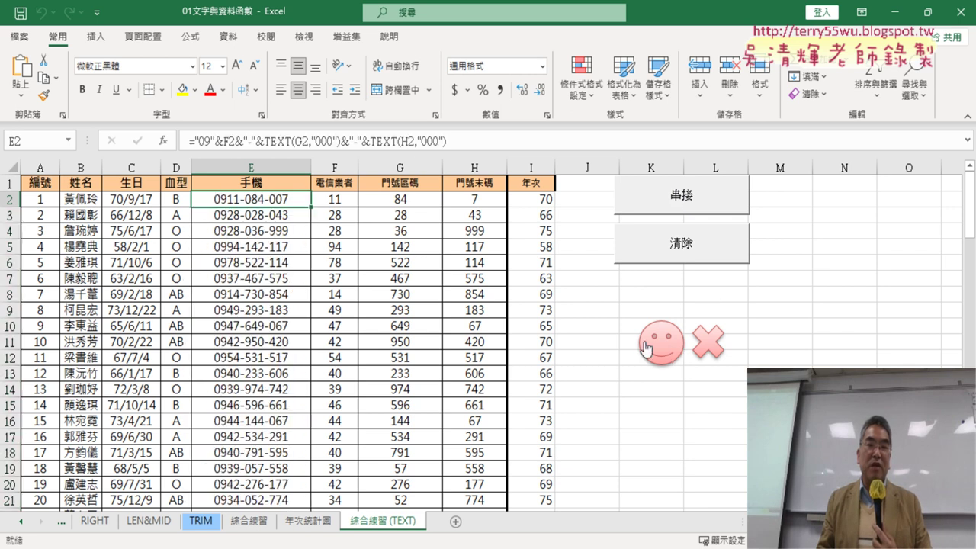
{"action": "left_click", "coordinate": [685, 258]}
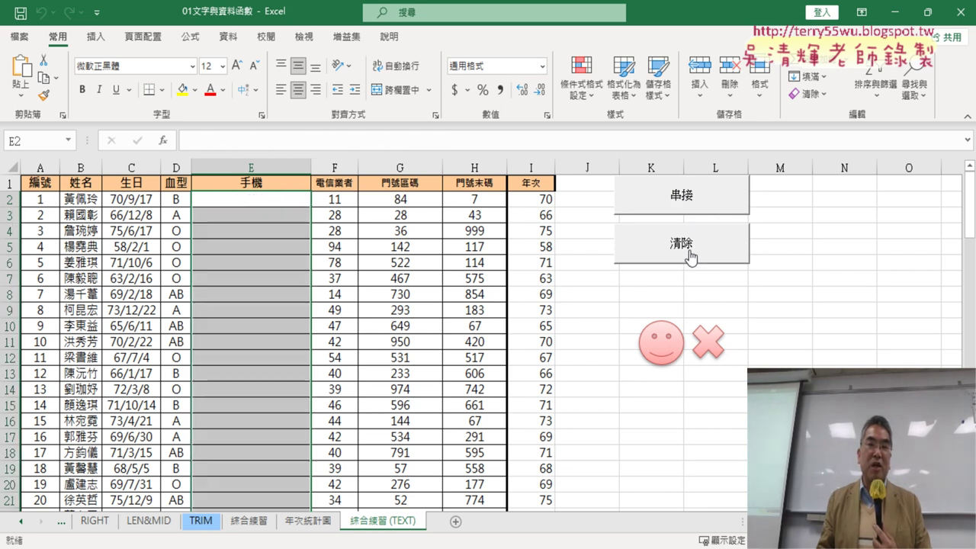
{"action": "left_click", "coordinate": [695, 204]}
{"action": "left_click", "coordinate": [707, 349]}
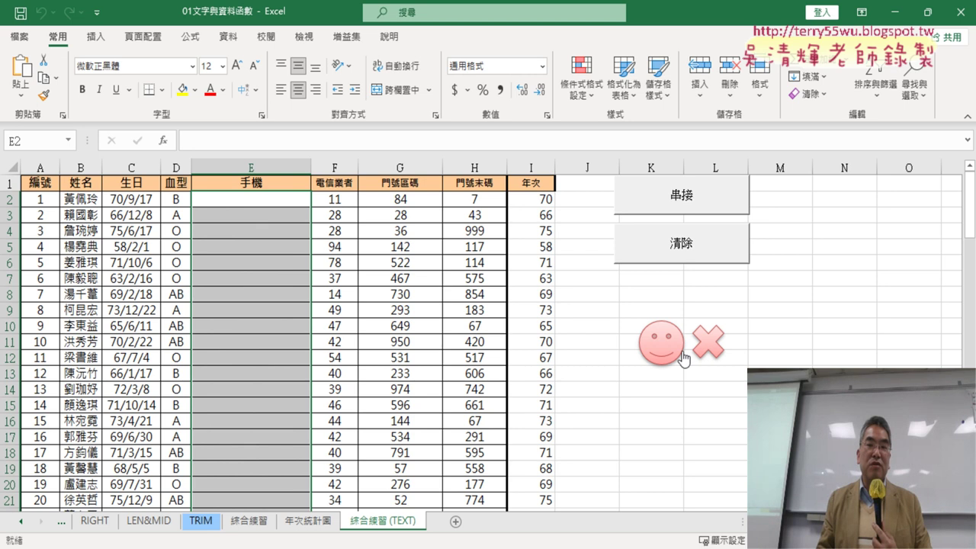
{"action": "left_click", "coordinate": [659, 339]}
Clear E2:E21 with 清除 so the 手機 column ends up empty
{"action": "left_click", "coordinate": [705, 260]}
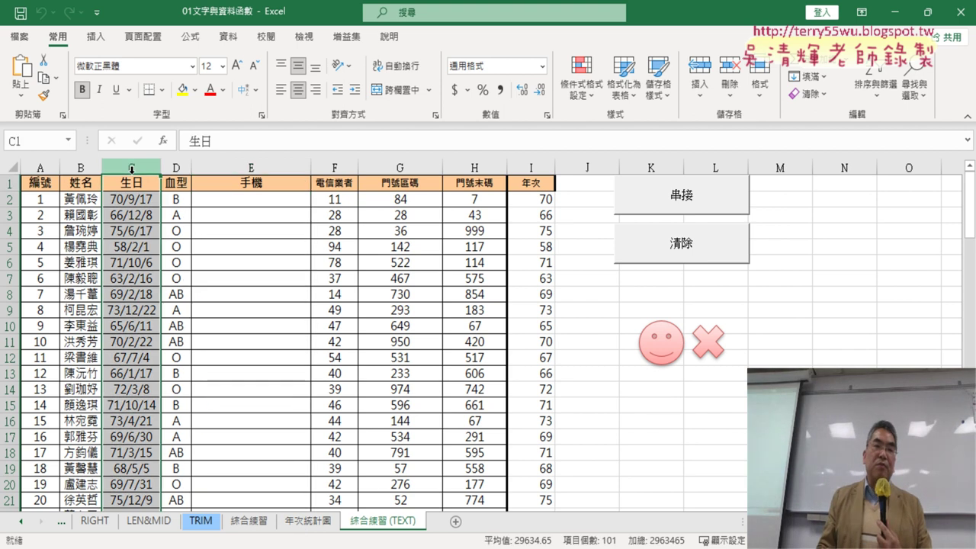
{"action": "scroll", "coordinate": [153, 378], "scroll_direction": "down", "scroll_amount": 6}
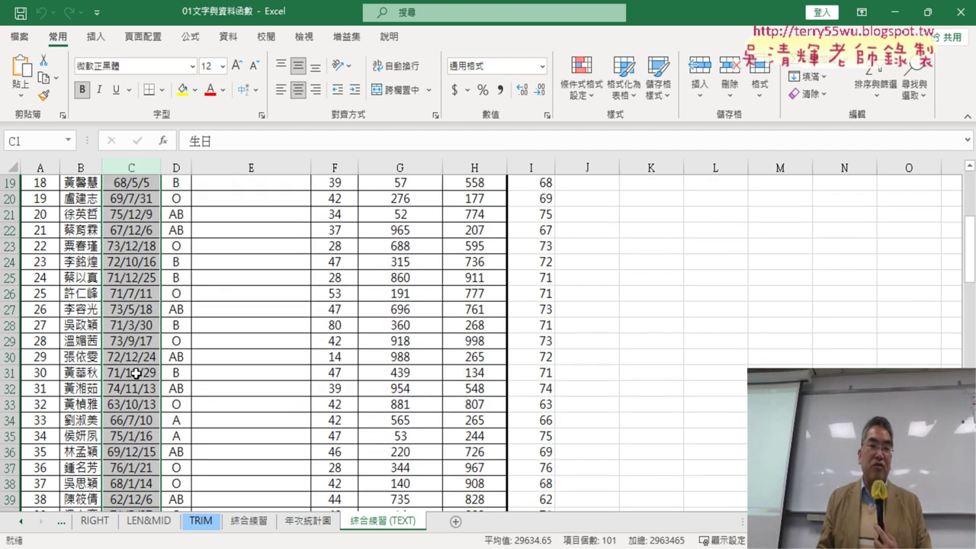
{"action": "scroll", "coordinate": [149, 374], "scroll_direction": "down", "scroll_amount": 4}
{"action": "scroll", "coordinate": [145, 370], "scroll_direction": "up", "scroll_amount": 9}
{"action": "scroll", "coordinate": [140, 363], "scroll_direction": "up", "scroll_amount": 1}
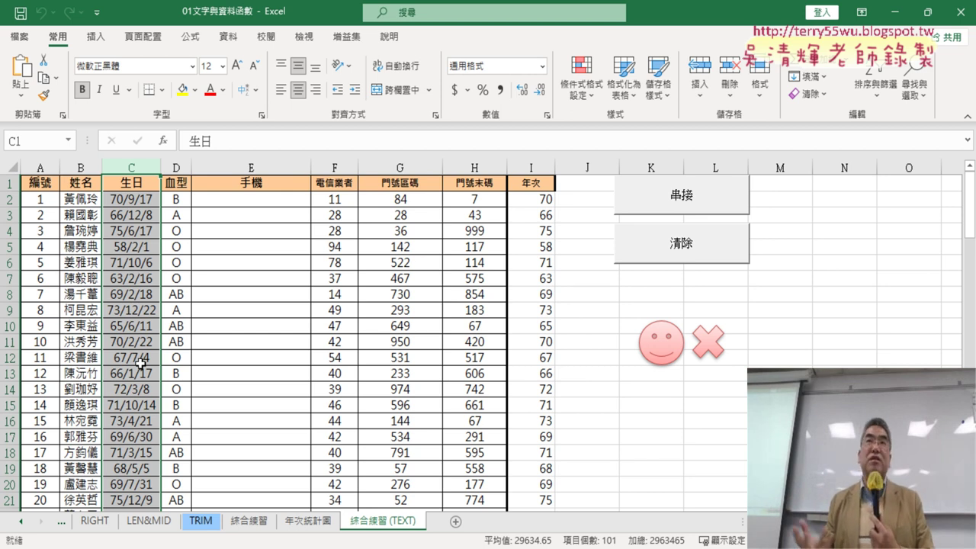
Delete the 綜合練習 (TEXT) sheet
{"action": "right_click", "coordinate": [391, 525]}
{"action": "left_click", "coordinate": [431, 337]}
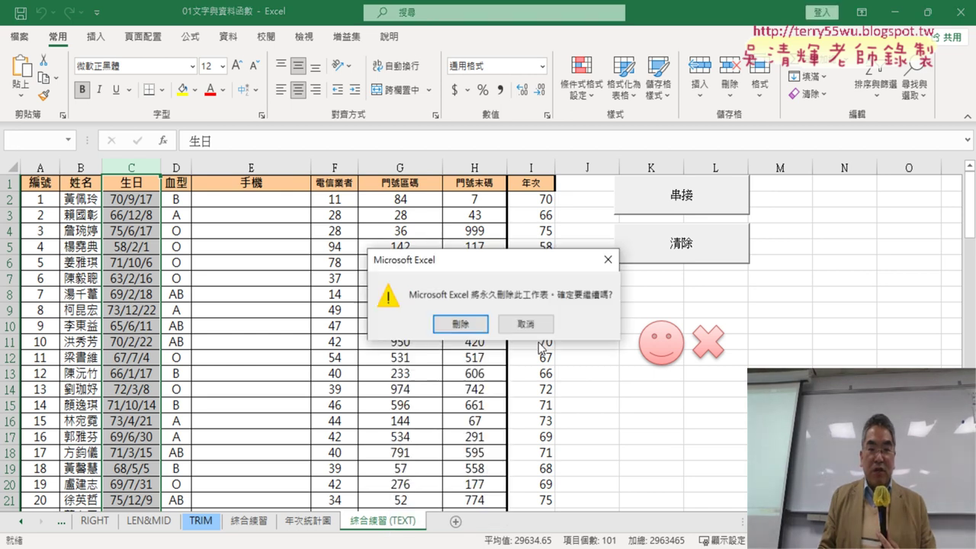
{"action": "left_click", "coordinate": [460, 327]}
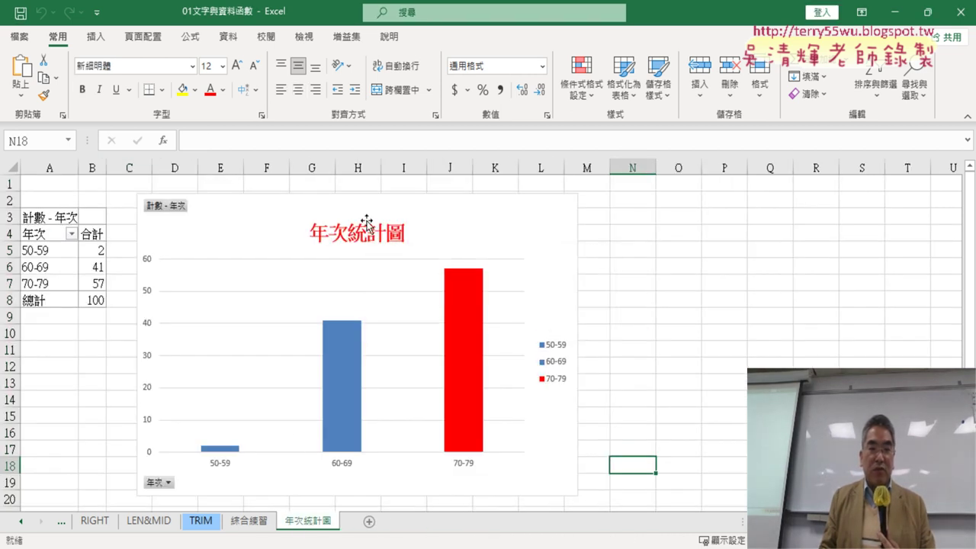
Delete the 年次統計圖 chart sheet
{"action": "right_click", "coordinate": [313, 524]}
{"action": "left_click", "coordinate": [381, 341]}
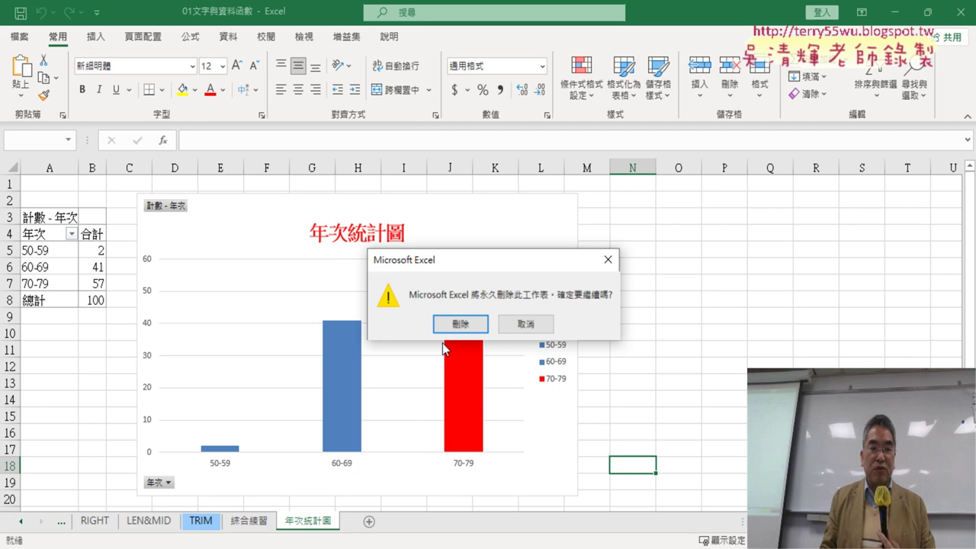
{"action": "left_click", "coordinate": [455, 329]}
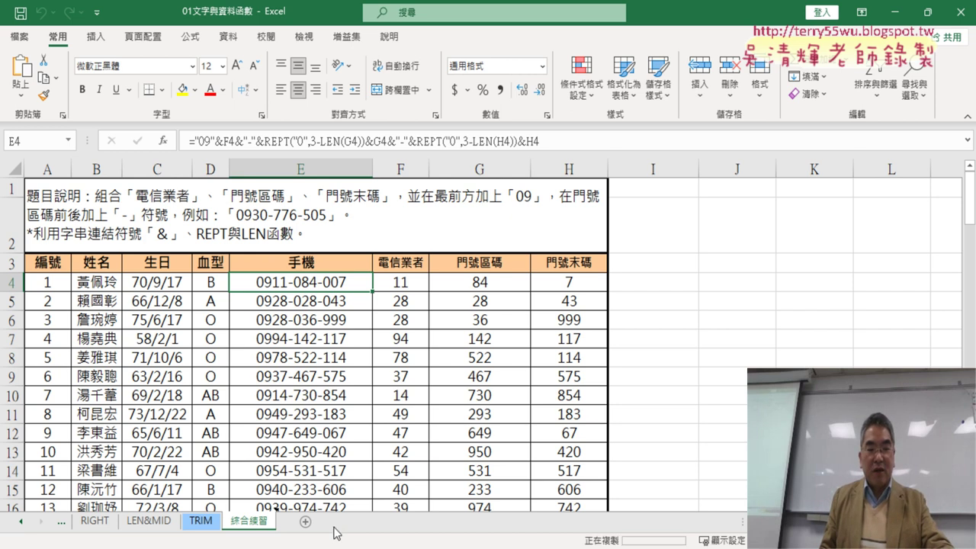
Copy the 綜合練習 sheet, then delete the resulting 綜合練習 (2) duplicate
{"action": "left_click_drag", "start_coordinate": [336, 526], "coordinate": [333, 525]}
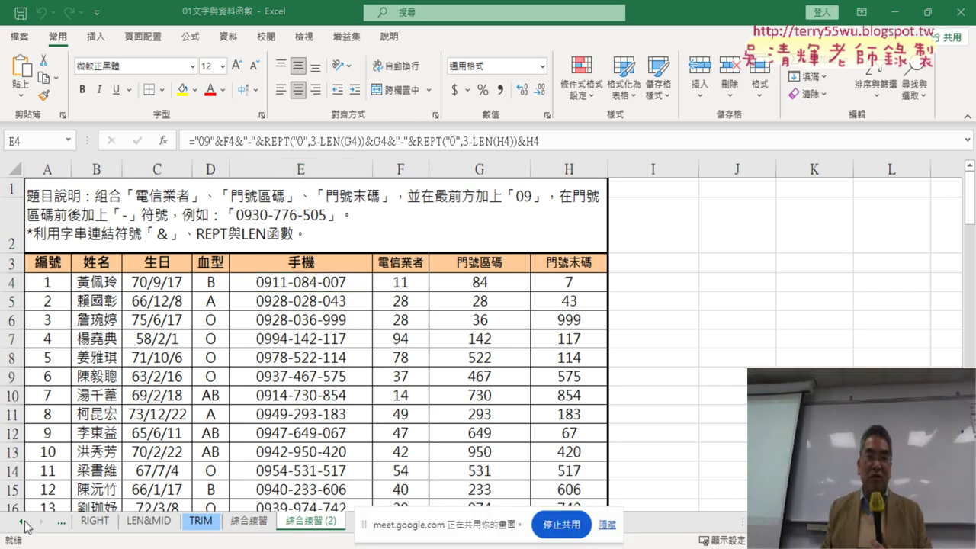
{"action": "left_click", "coordinate": [608, 525]}
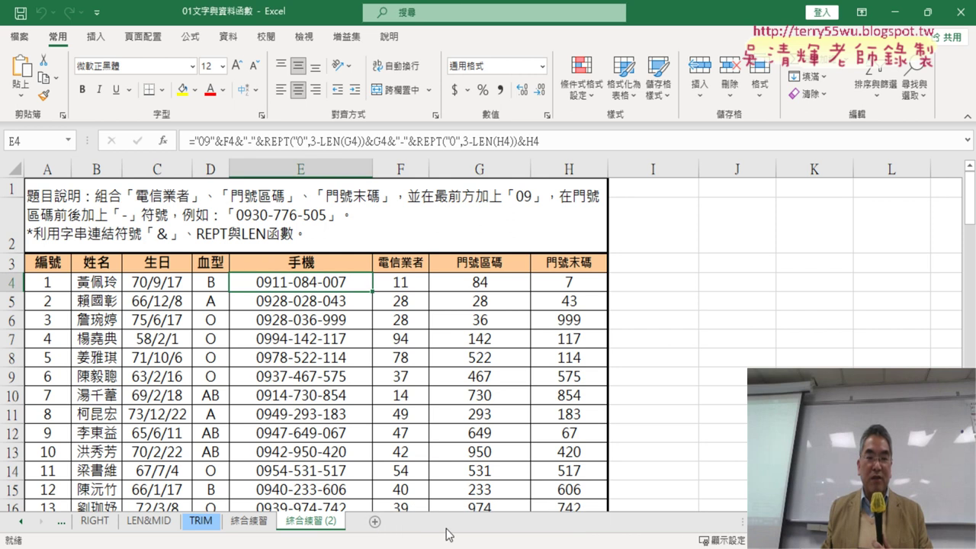
{"action": "right_click", "coordinate": [319, 523]}
{"action": "left_click", "coordinate": [362, 336]}
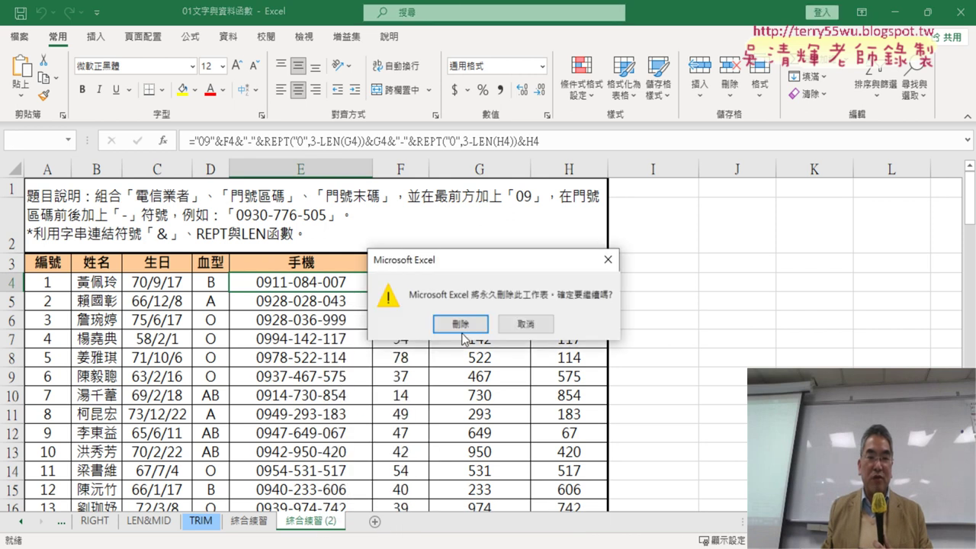
{"action": "left_click", "coordinate": [462, 321]}
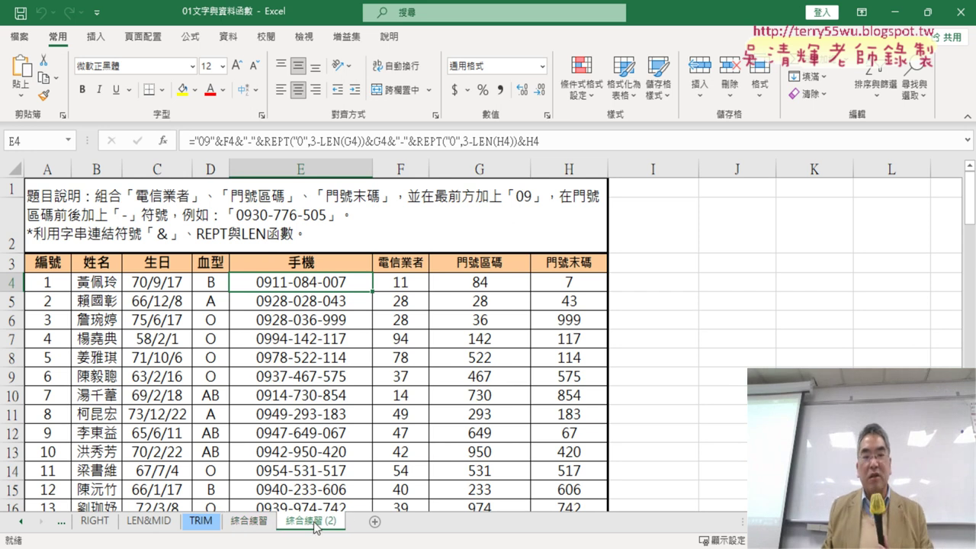
Make a fresh copy of 綜合練習 and rename it 綜合練習 (TEXT)
{"action": "left_click_drag", "start_coordinate": [257, 524], "coordinate": [311, 525]}
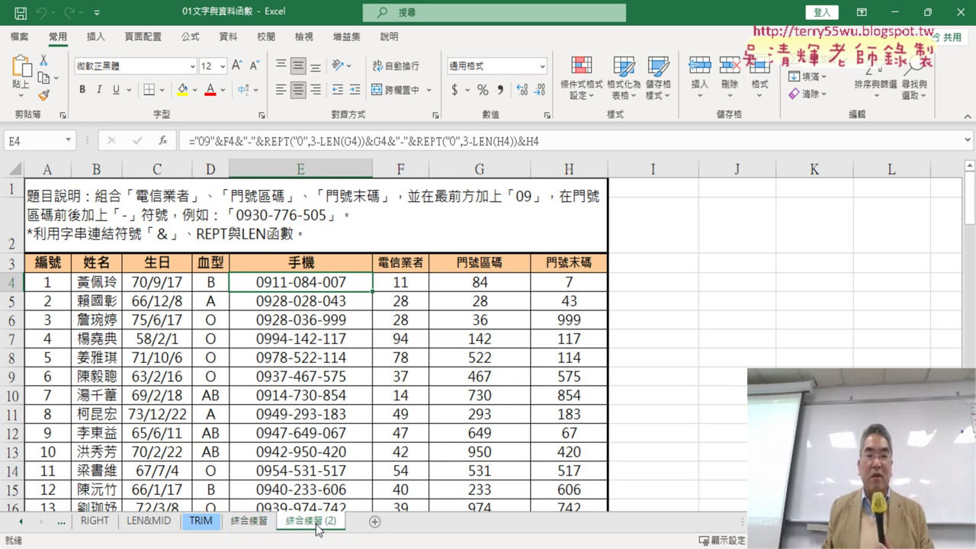
{"action": "double_click", "coordinate": [313, 523]}
{"action": "left_click", "coordinate": [336, 522]}
{"action": "key", "text": "BackSpace"}
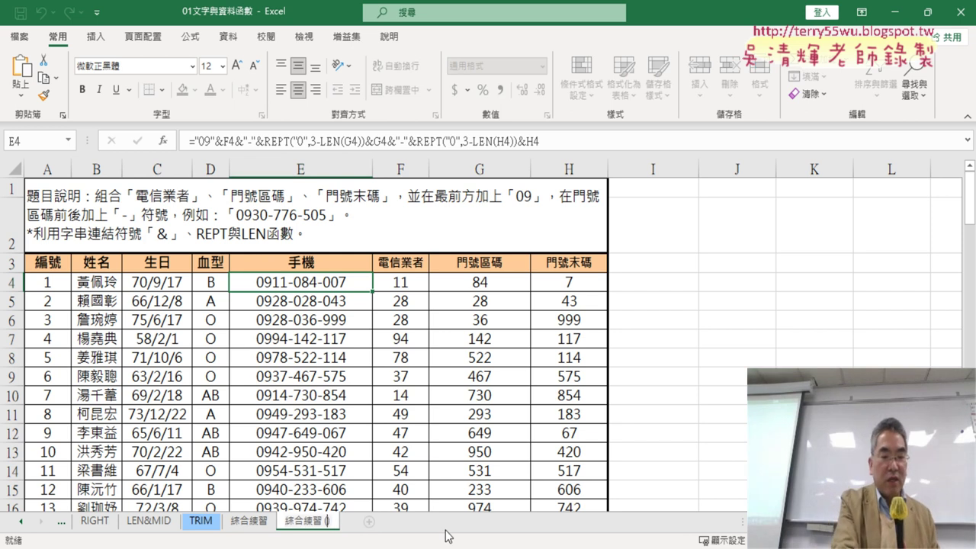
{"action": "type", "text": "TEXT"}
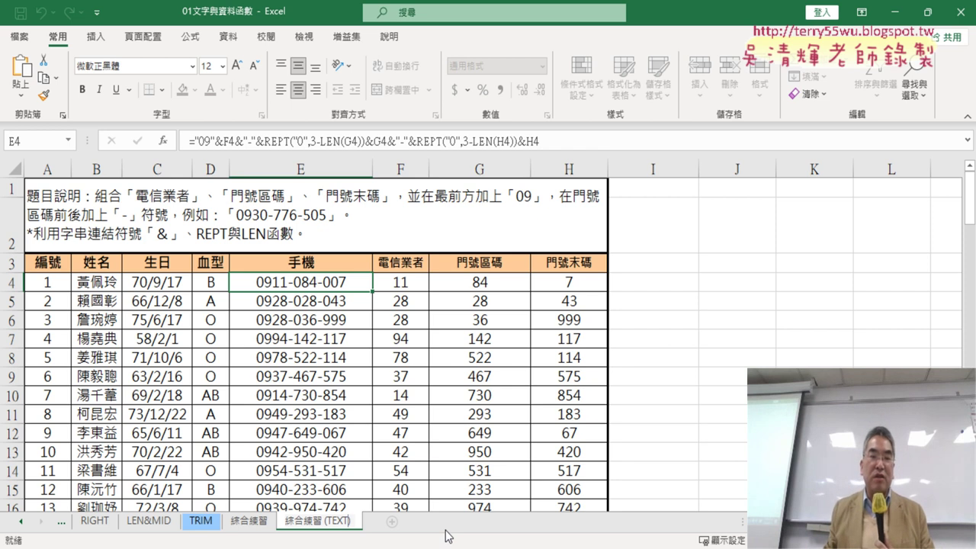
Finish the rename, then open Format Cells for G4:H4 and move the dialog aside
{"action": "left_click", "coordinate": [341, 287]}
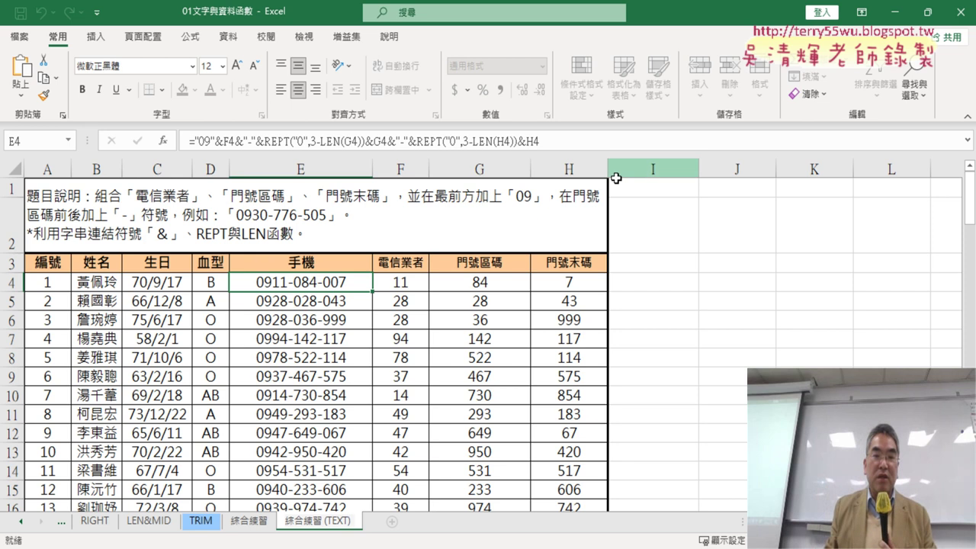
{"action": "left_click", "coordinate": [555, 341]}
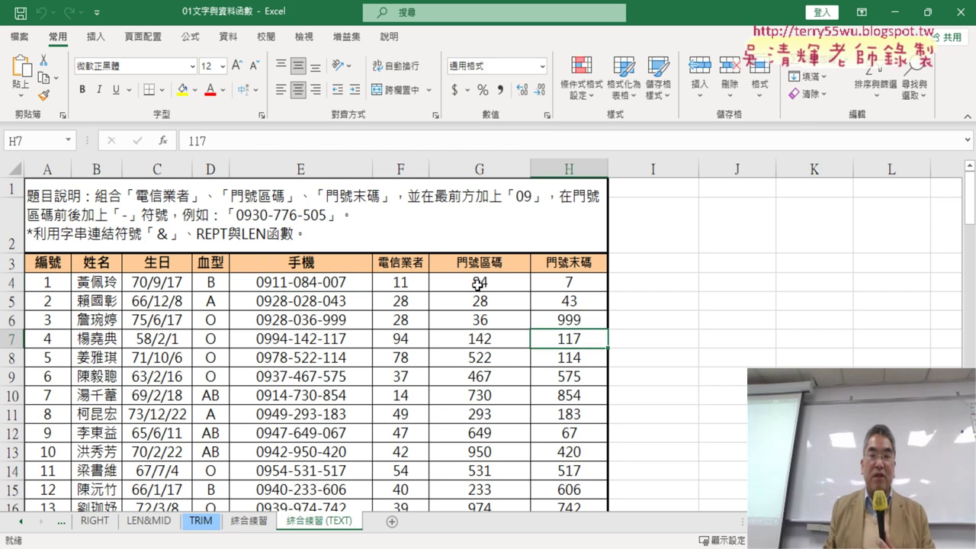
{"action": "left_click_drag", "start_coordinate": [482, 283], "coordinate": [555, 289]}
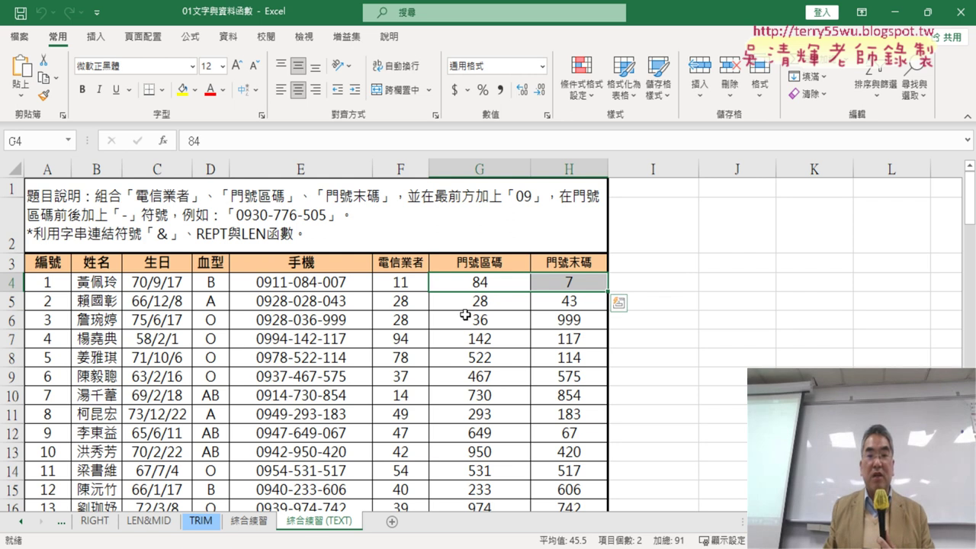
{"action": "left_click", "coordinate": [465, 285]}
{"action": "left_click_drag", "start_coordinate": [463, 284], "coordinate": [565, 281]}
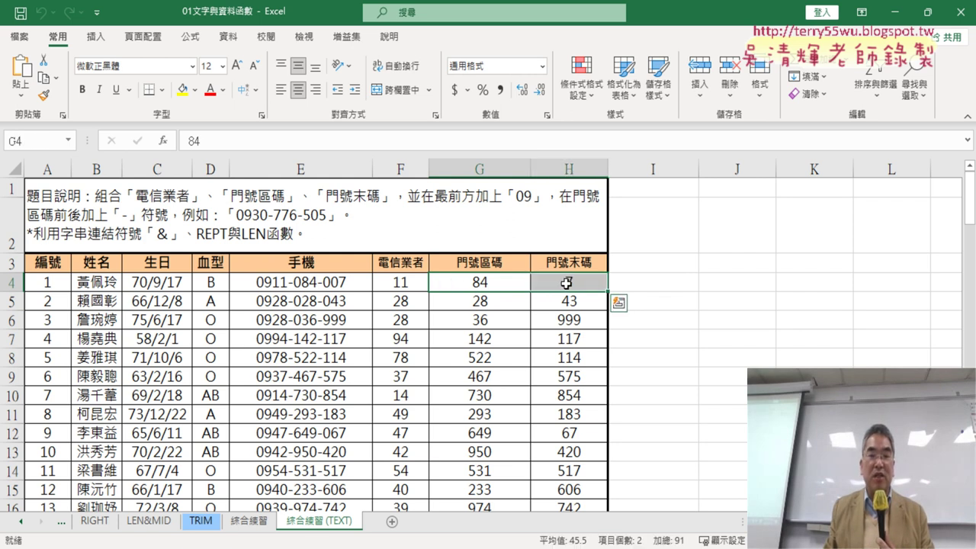
{"action": "right_click", "coordinate": [566, 282]}
{"action": "left_click", "coordinate": [636, 450]}
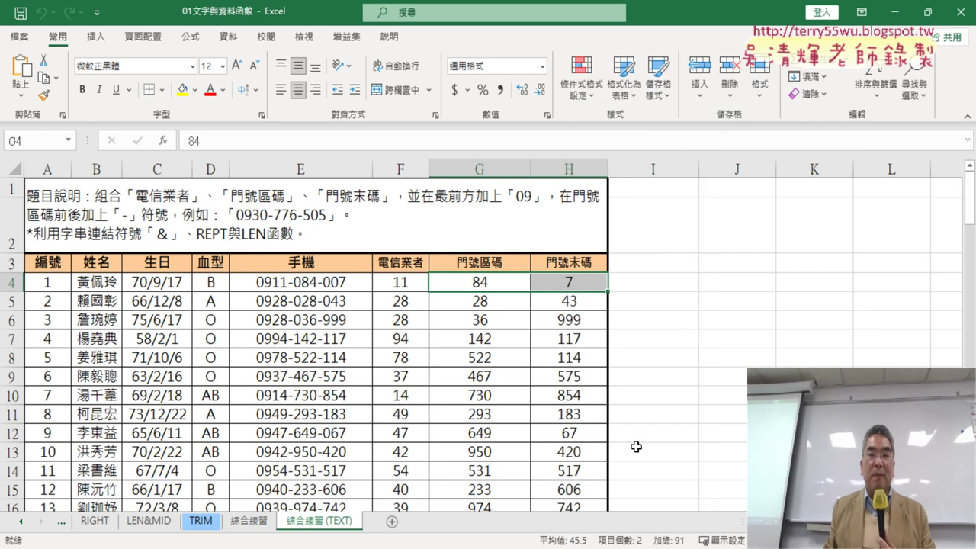
{"action": "mouse_move", "coordinate": [515, 144]}
{"action": "left_mouse_down"}
{"action": "mouse_move", "coordinate": [712, 56]}
{"action": "mouse_move", "coordinate": [739, 64]}
{"action": "left_mouse_up"}
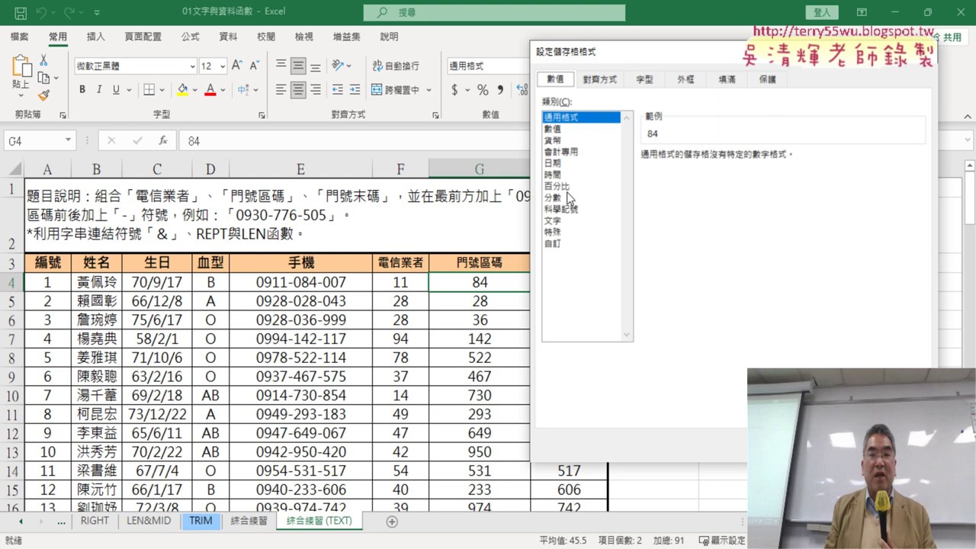
Give G4:H4 the custom number format 000 so they display 084 and 007
{"action": "left_click", "coordinate": [554, 244]}
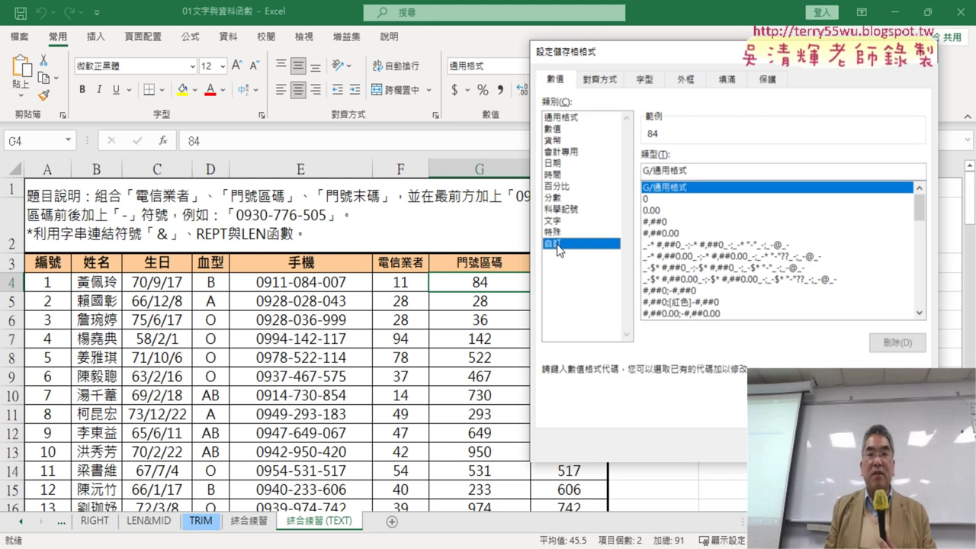
{"action": "left_click", "coordinate": [692, 189]}
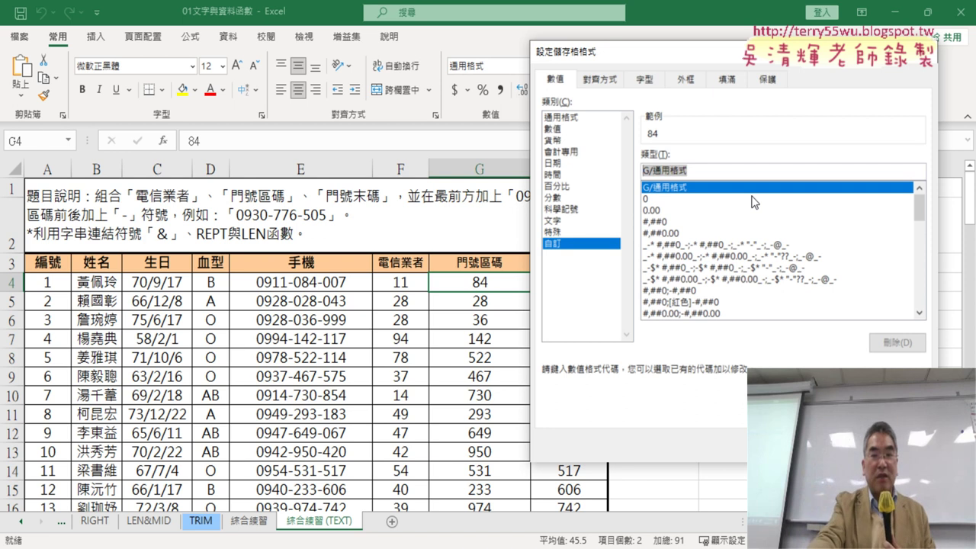
{"action": "type", "text": "0"}
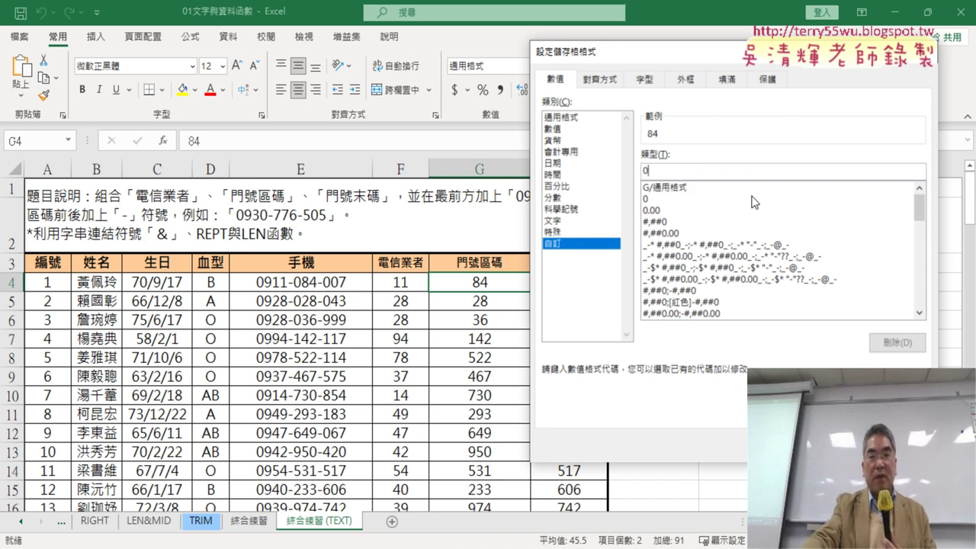
{"action": "type", "text": "00"}
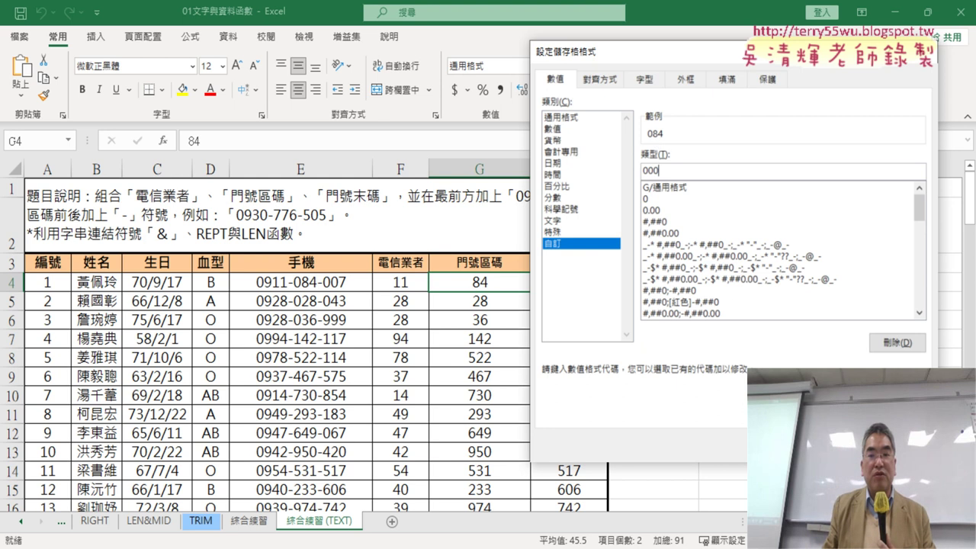
{"action": "key", "text": "Return"}
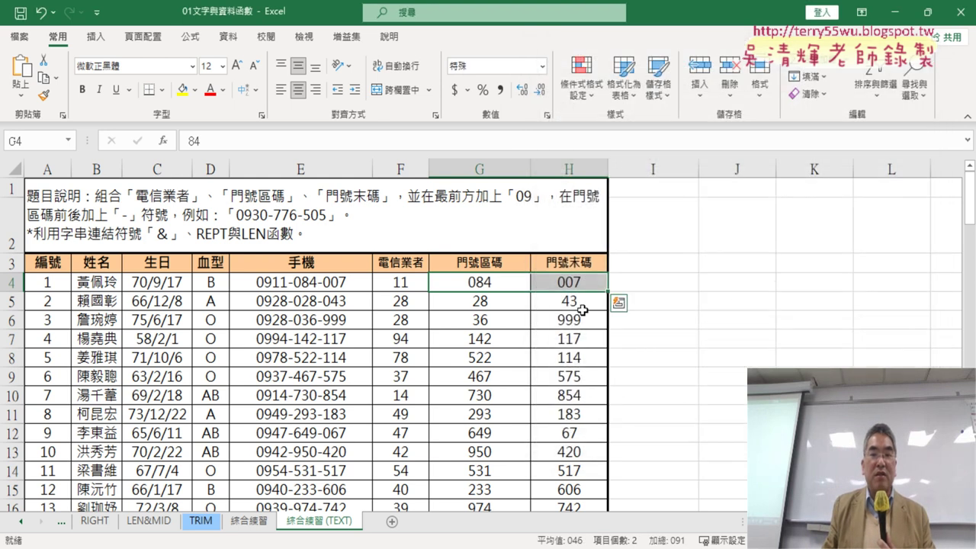
{"action": "left_click_drag", "start_coordinate": [476, 282], "coordinate": [564, 284]}
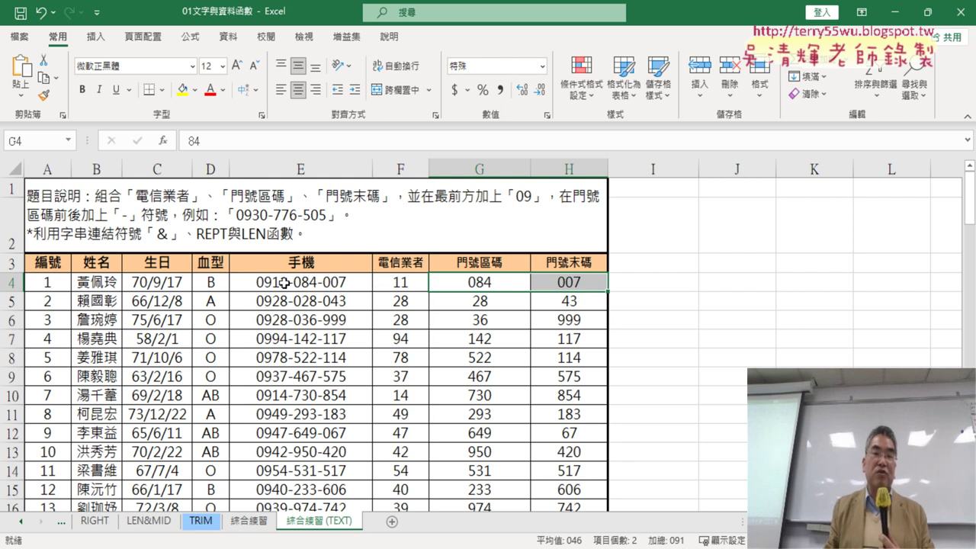
{"action": "left_click", "coordinate": [284, 283]}
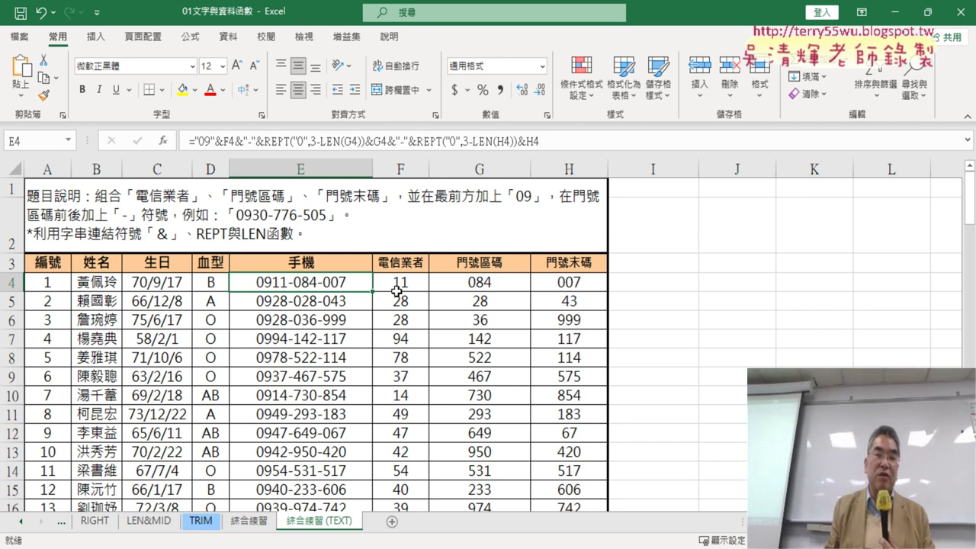
{"action": "left_click_drag", "start_coordinate": [452, 282], "coordinate": [573, 285]}
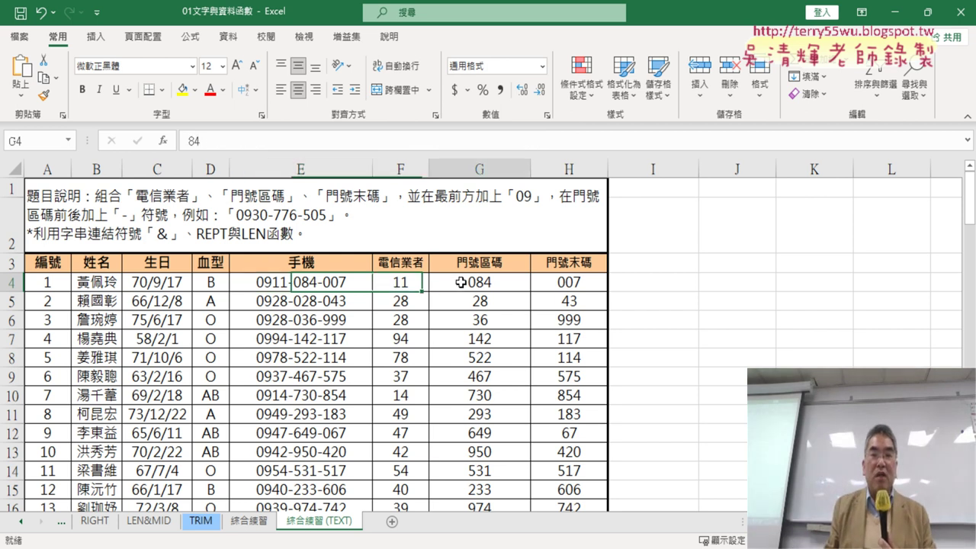
{"action": "right_click", "coordinate": [588, 283]}
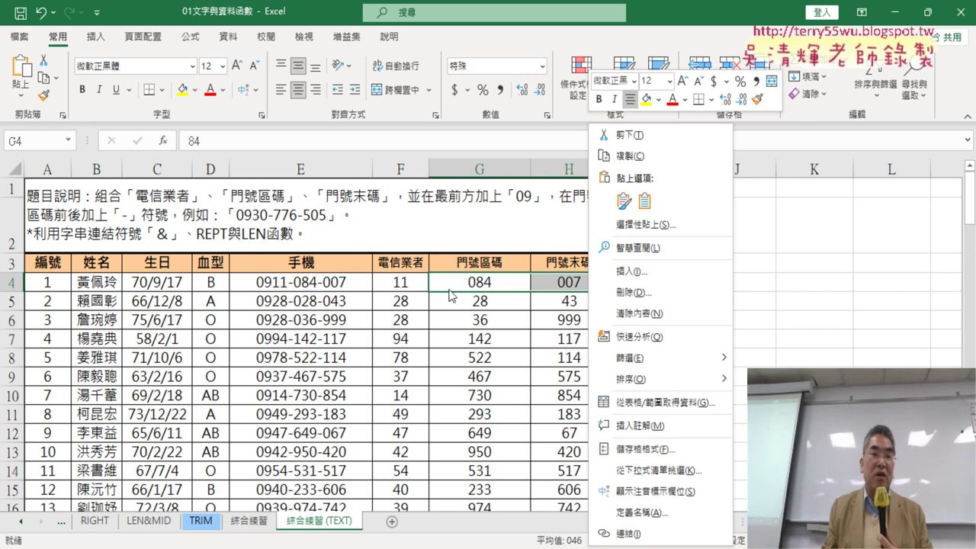
{"action": "key", "text": "Escape"}
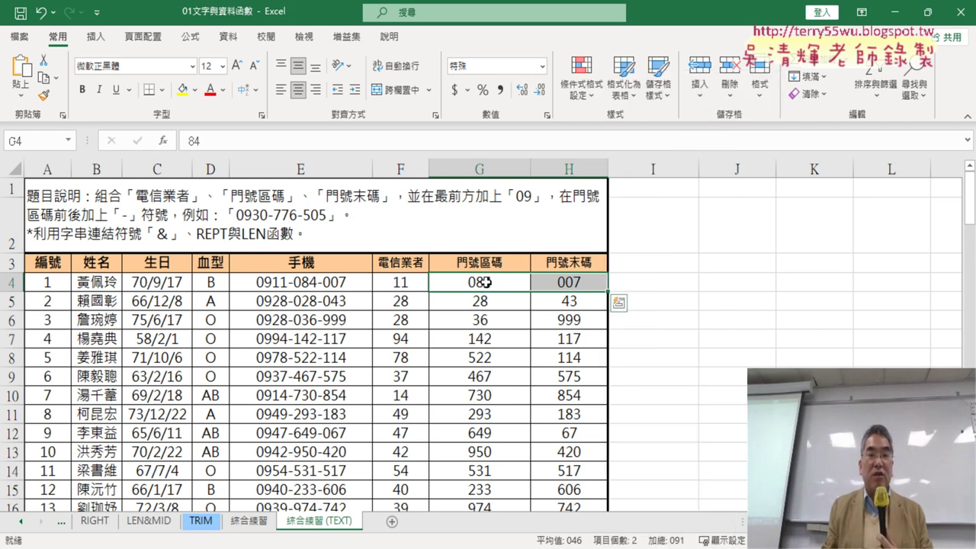
Apply the custom 000 number format to G4:H4 through Format Cells
{"action": "right_click", "coordinate": [570, 282]}
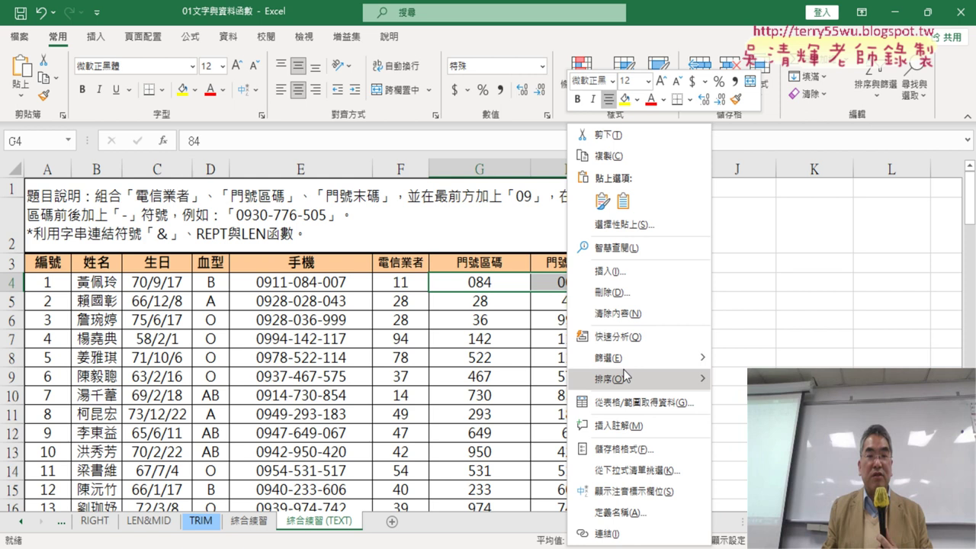
{"action": "left_click", "coordinate": [650, 450]}
{"action": "left_click", "coordinate": [395, 325]}
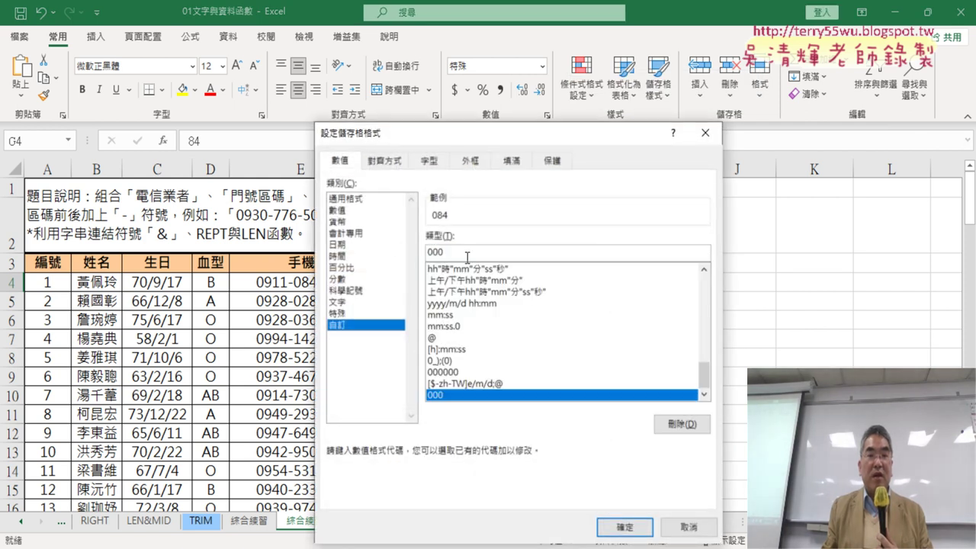
{"action": "left_click_drag", "start_coordinate": [591, 142], "coordinate": [788, 96]}
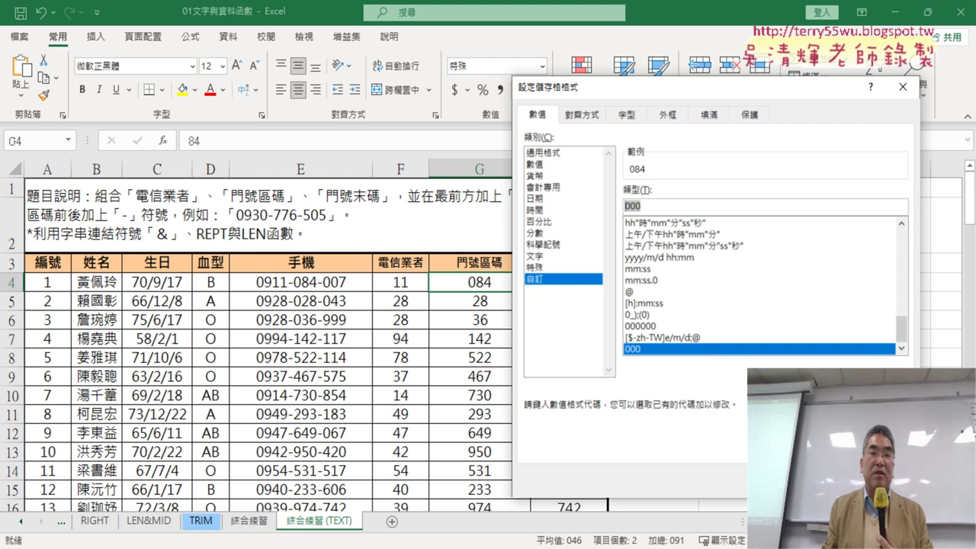
{"action": "key", "text": "Return"}
Select G4 and annotate its displayed 084 against the formula bar's stored 84
{"action": "left_click", "coordinate": [503, 282]}
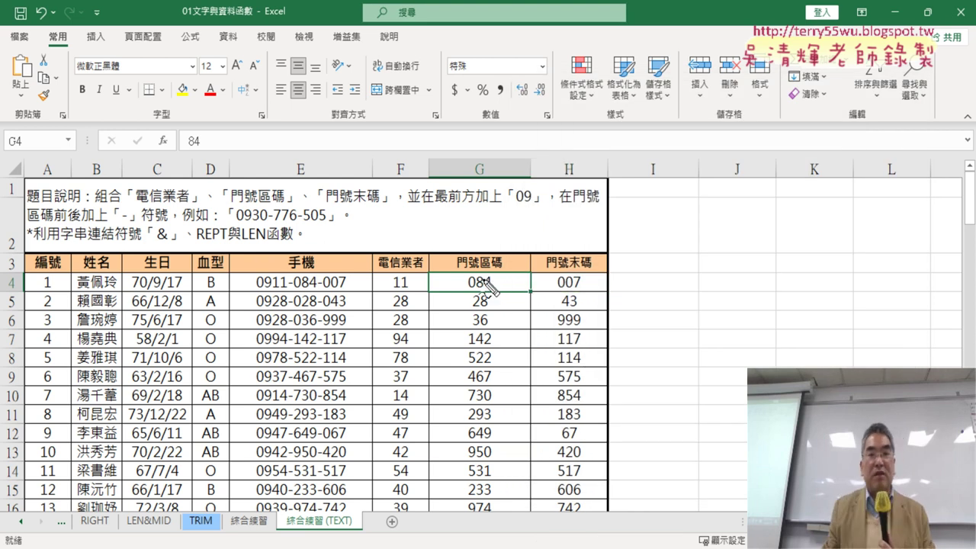
{"action": "left_click_drag", "start_coordinate": [505, 300], "coordinate": [485, 274]}
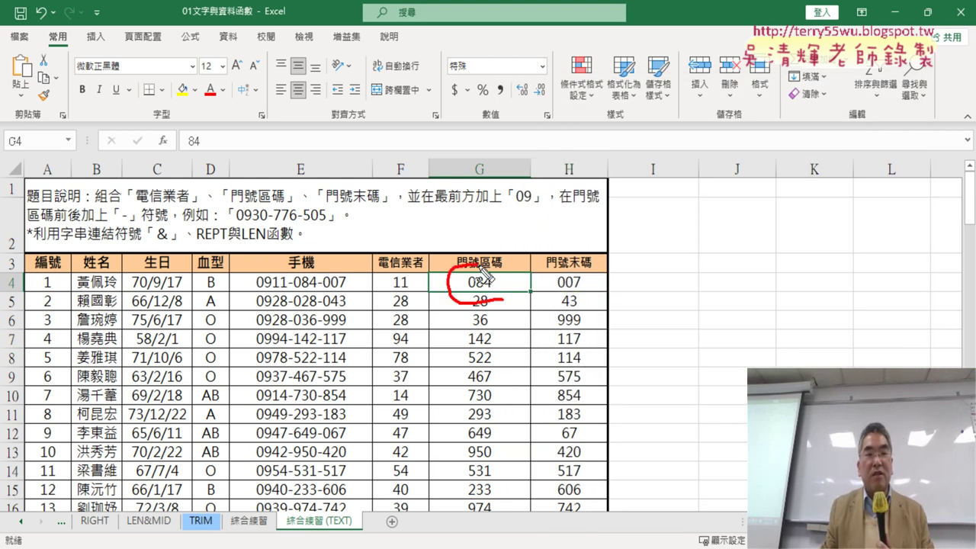
{"action": "left_click_drag", "start_coordinate": [192, 162], "coordinate": [216, 153]}
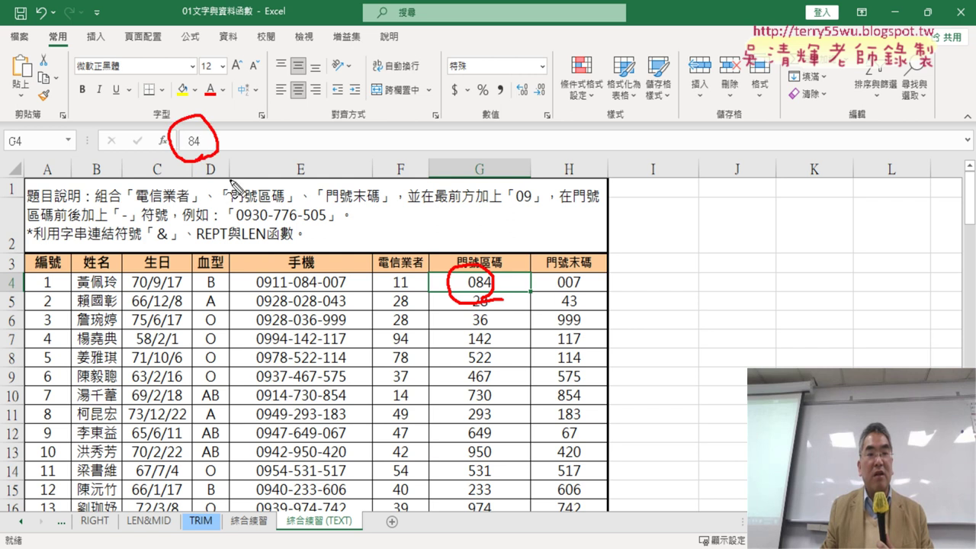
{"action": "left_click_drag", "start_coordinate": [441, 265], "coordinate": [219, 177]}
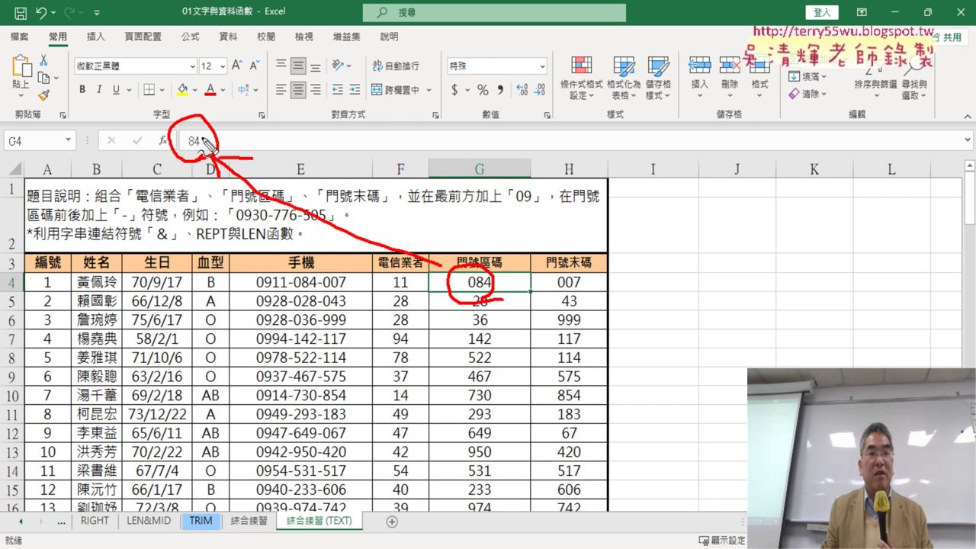
{"action": "left_click_drag", "start_coordinate": [183, 150], "coordinate": [214, 157]}
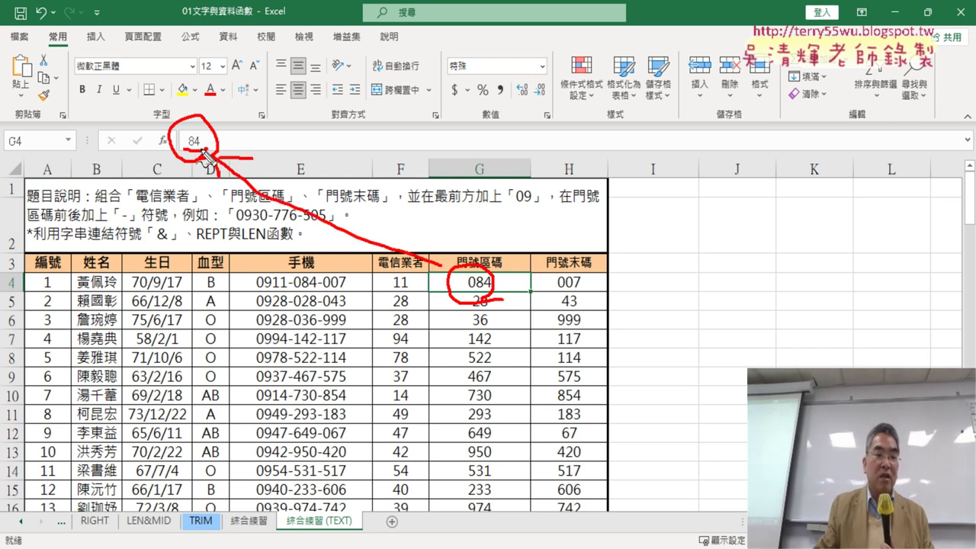
{"action": "key", "text": "Escape"}
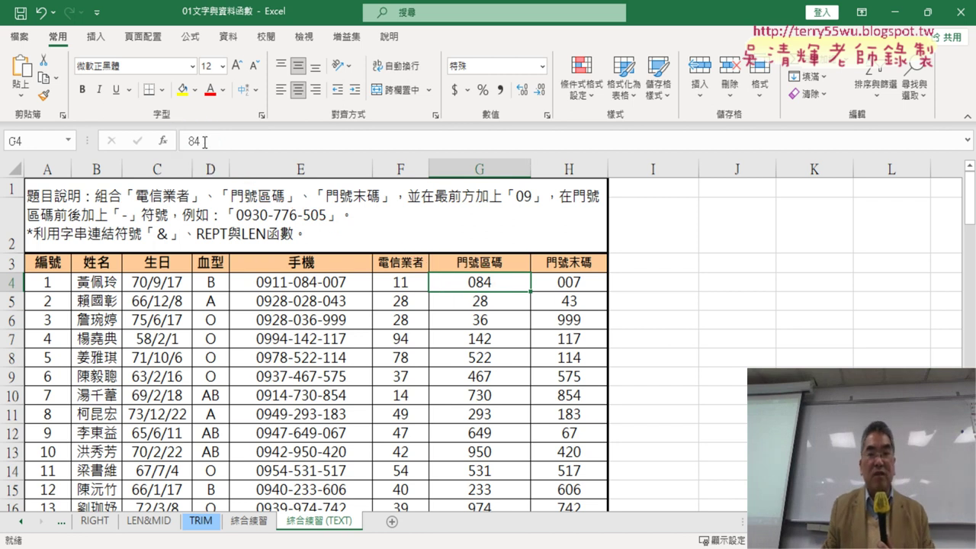
Show H4 stores 7, annotate 084/007 and the sheet tab, then undo the 000 format
{"action": "left_click", "coordinate": [568, 283]}
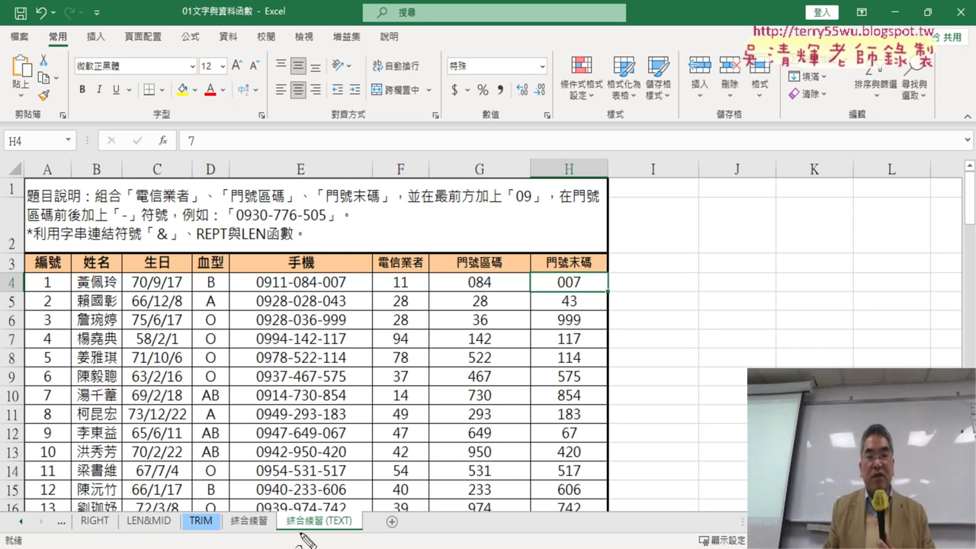
{"action": "mouse_move", "coordinate": [365, 511]}
{"action": "left_mouse_down"}
{"action": "mouse_move", "coordinate": [374, 530]}
{"action": "mouse_move", "coordinate": [365, 534]}
{"action": "left_mouse_up"}
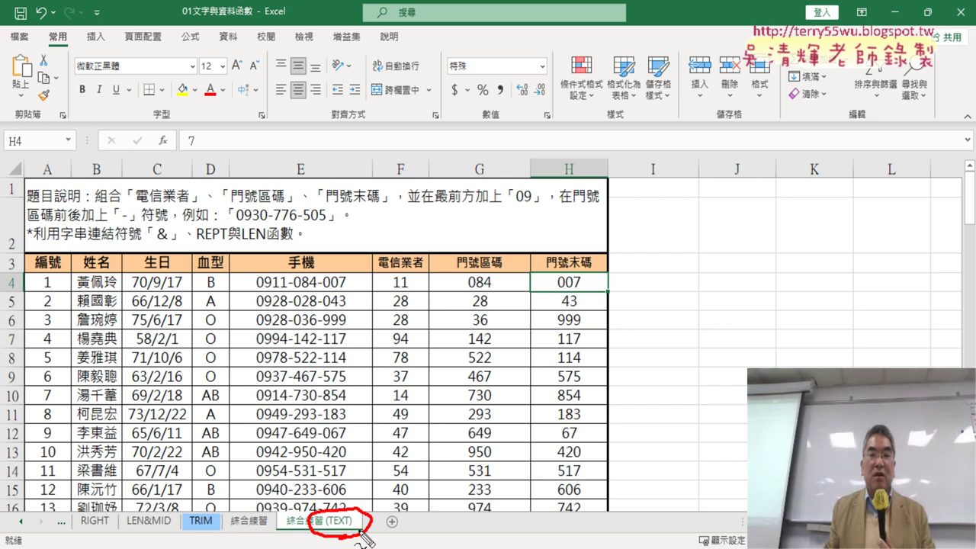
{"action": "left_click_drag", "start_coordinate": [461, 293], "coordinate": [488, 291]}
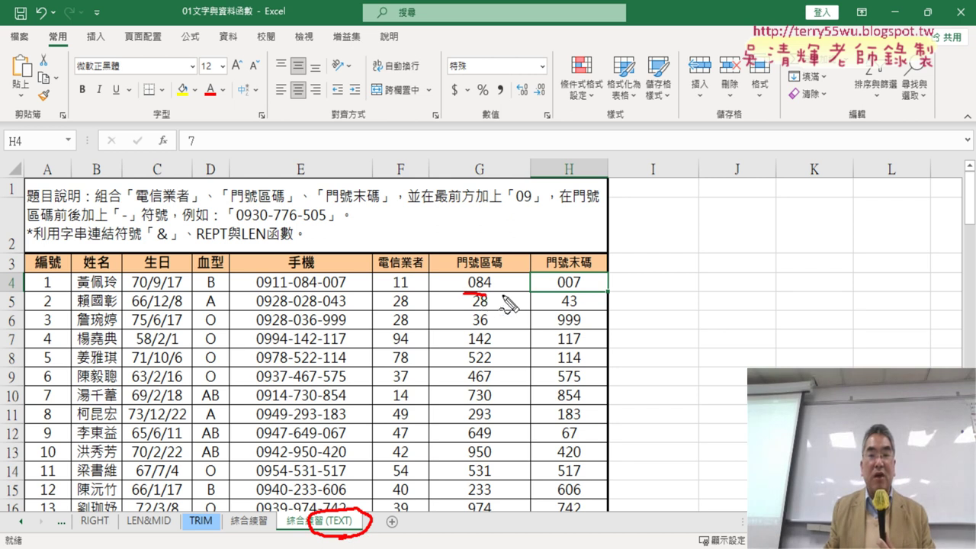
{"action": "left_click_drag", "start_coordinate": [566, 293], "coordinate": [588, 290]}
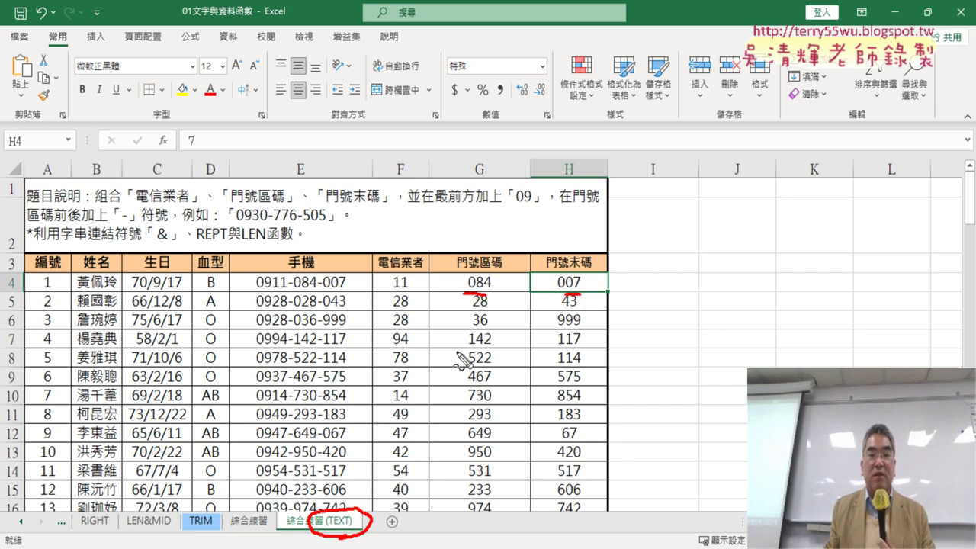
{"action": "mouse_move", "coordinate": [456, 333]}
{"action": "left_mouse_down"}
{"action": "mouse_move", "coordinate": [352, 490]}
{"action": "mouse_move", "coordinate": [371, 488]}
{"action": "left_mouse_up"}
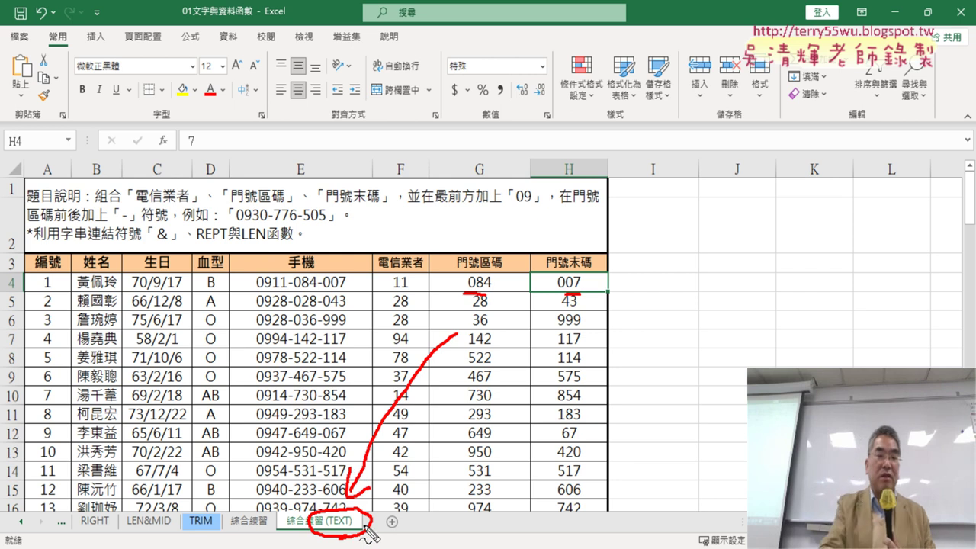
{"action": "key", "text": "Escape"}
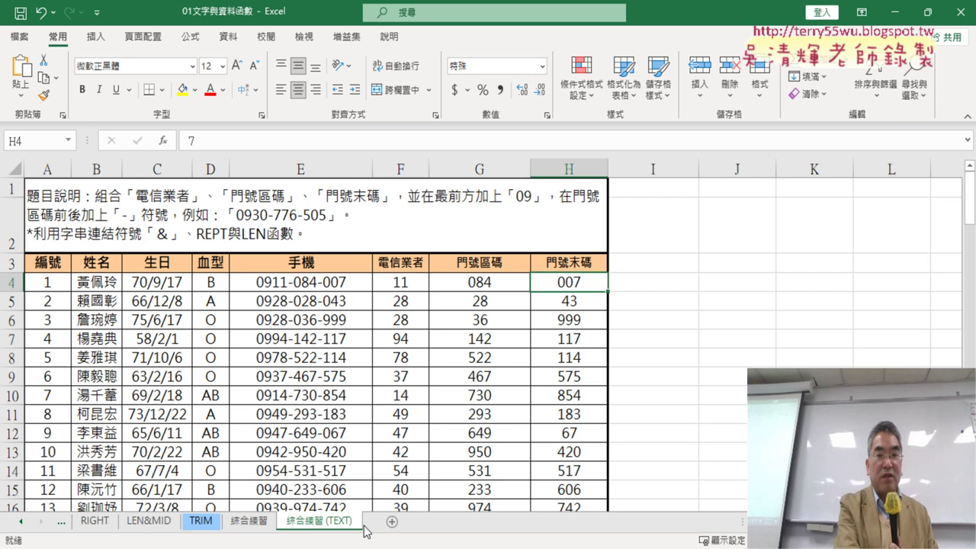
{"action": "key", "text": "ctrl+z"}
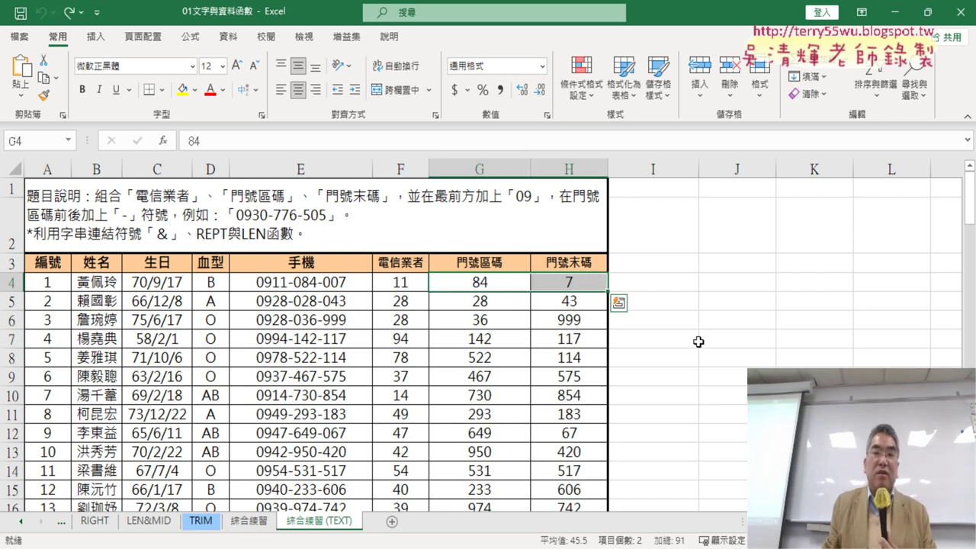
In cell I4, insert the TEXT function from the 文字 category to open its arguments
{"action": "left_click", "coordinate": [666, 291]}
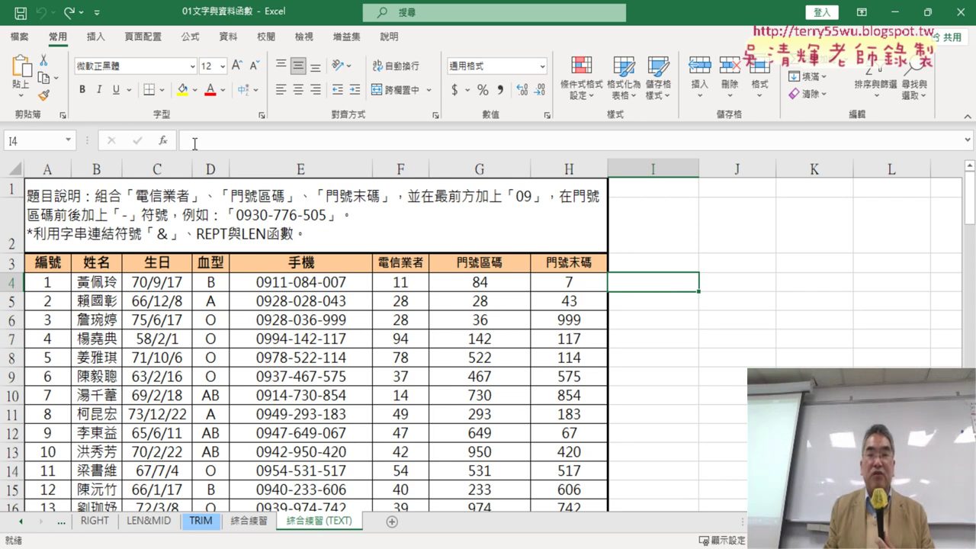
{"action": "left_click", "coordinate": [164, 141]}
{"action": "left_click", "coordinate": [480, 190]}
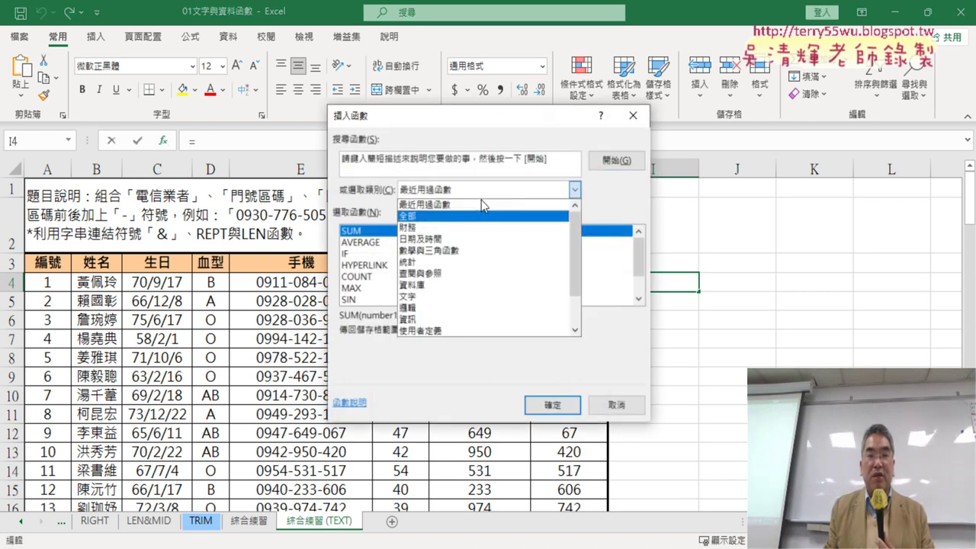
{"action": "left_click", "coordinate": [482, 297]}
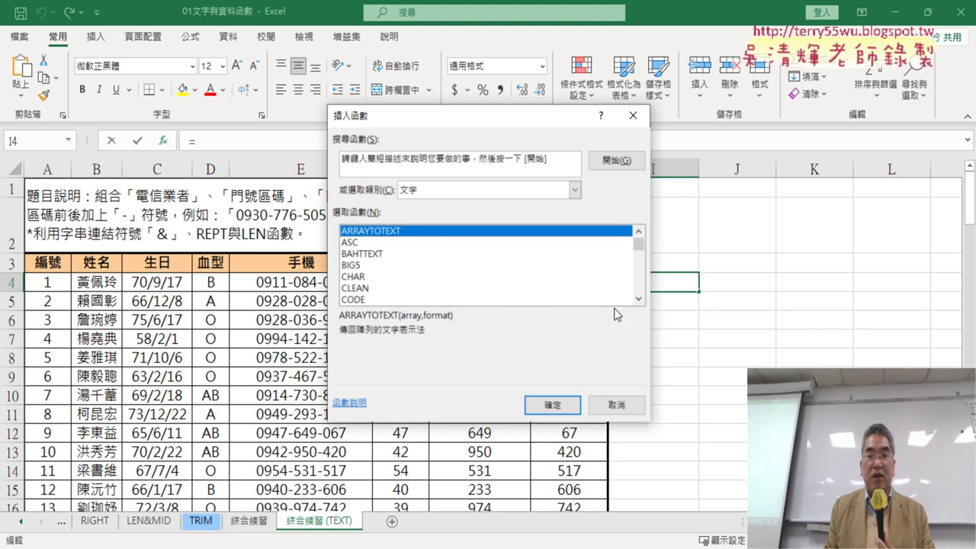
{"action": "left_click", "coordinate": [641, 300]}
{"action": "left_click_drag", "start_coordinate": [639, 257], "coordinate": [640, 283]}
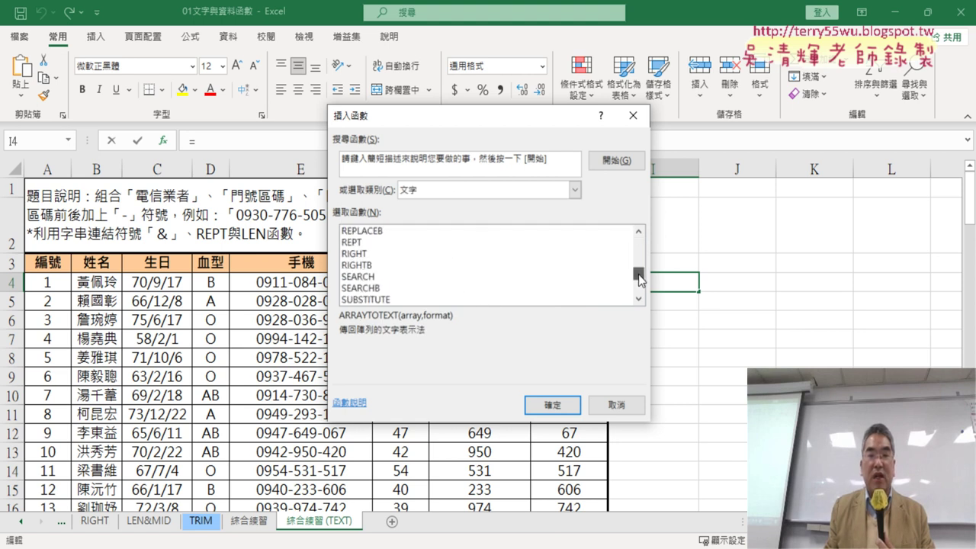
{"action": "left_click", "coordinate": [402, 290]}
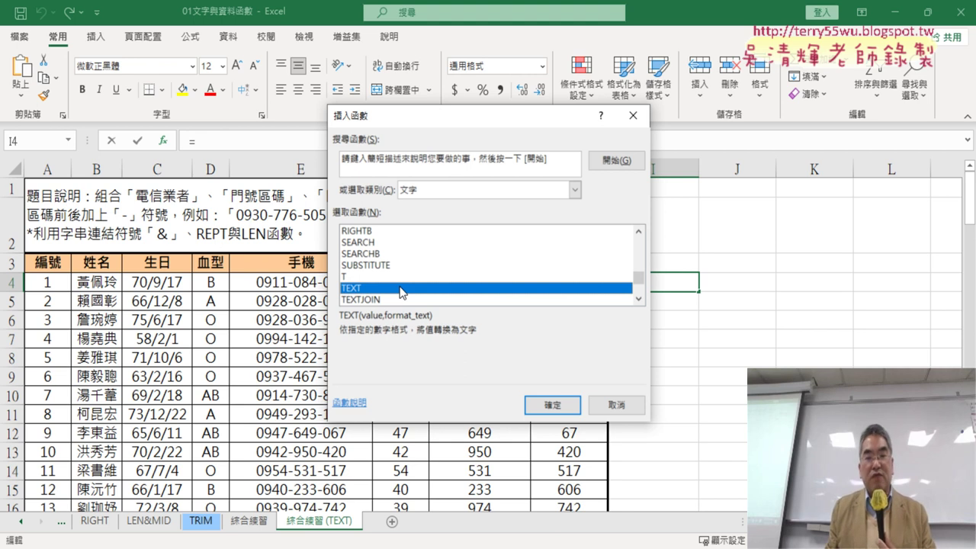
{"action": "left_click", "coordinate": [552, 406]}
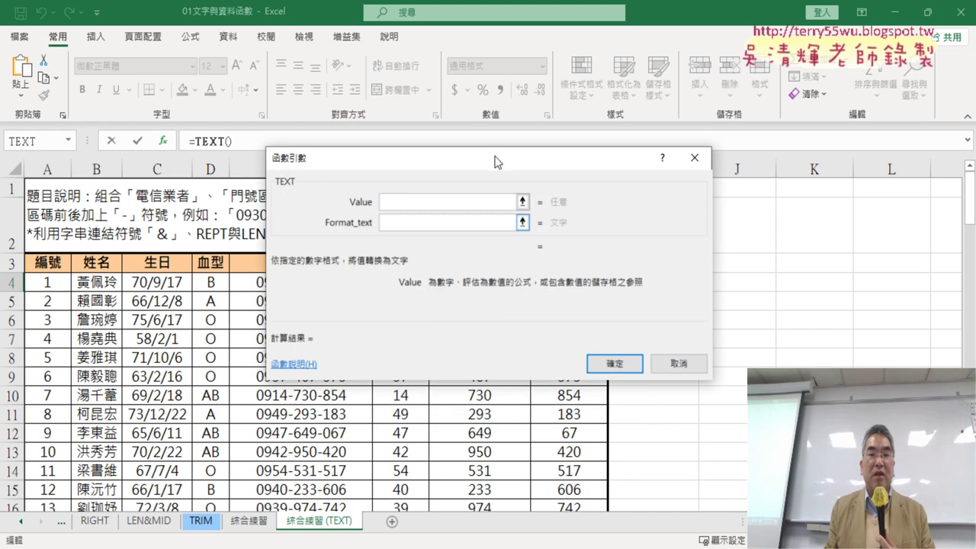
Finish I4's TEXT function with value G4 and format "000", so it shows 084
{"action": "left_click_drag", "start_coordinate": [492, 165], "coordinate": [386, 320]}
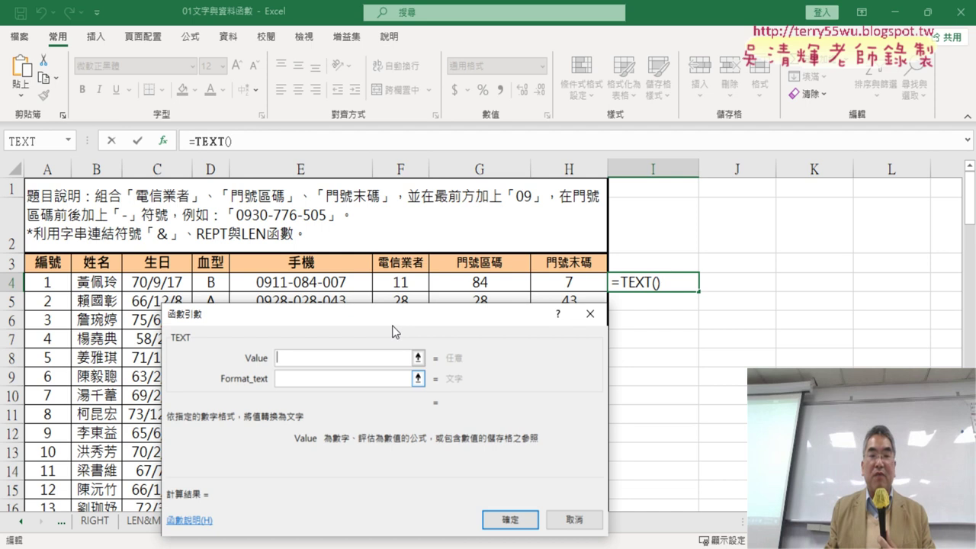
{"action": "left_click", "coordinate": [487, 284]}
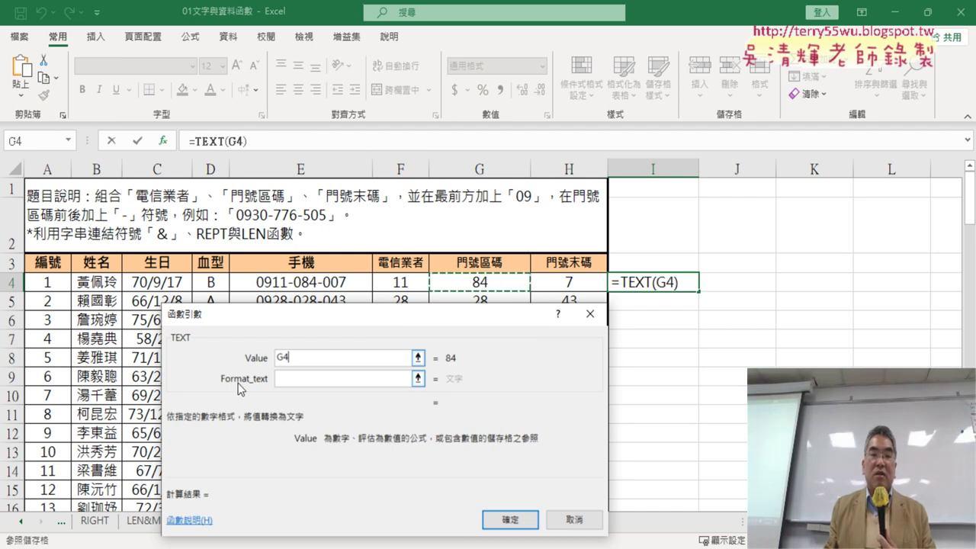
{"action": "key", "text": "Tab"}
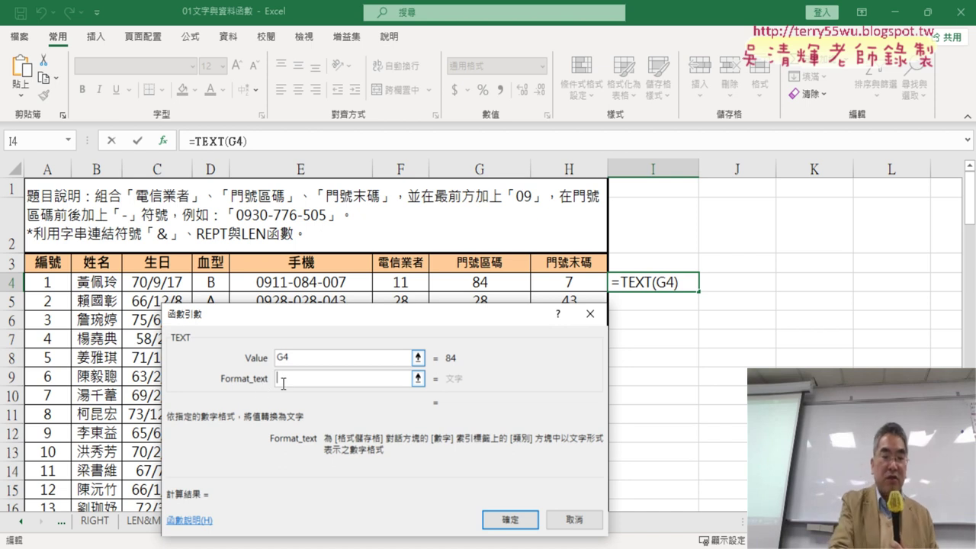
{"action": "type", "text": "\""}
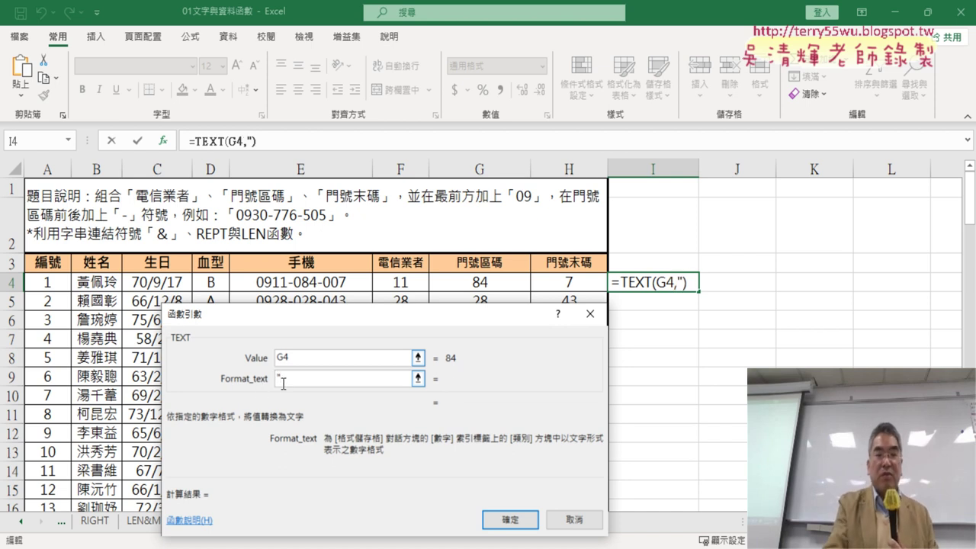
{"action": "type", "text": "\""}
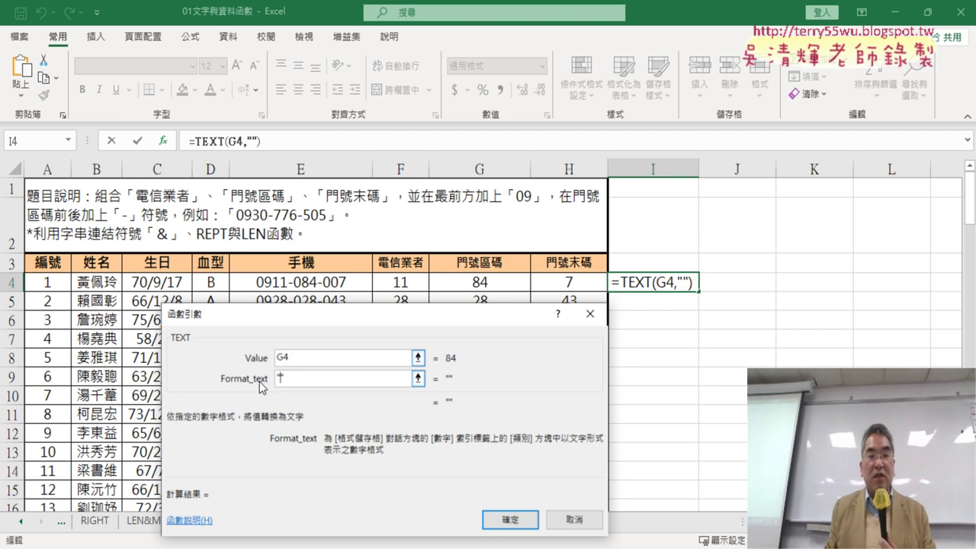
{"action": "key", "text": "Left"}
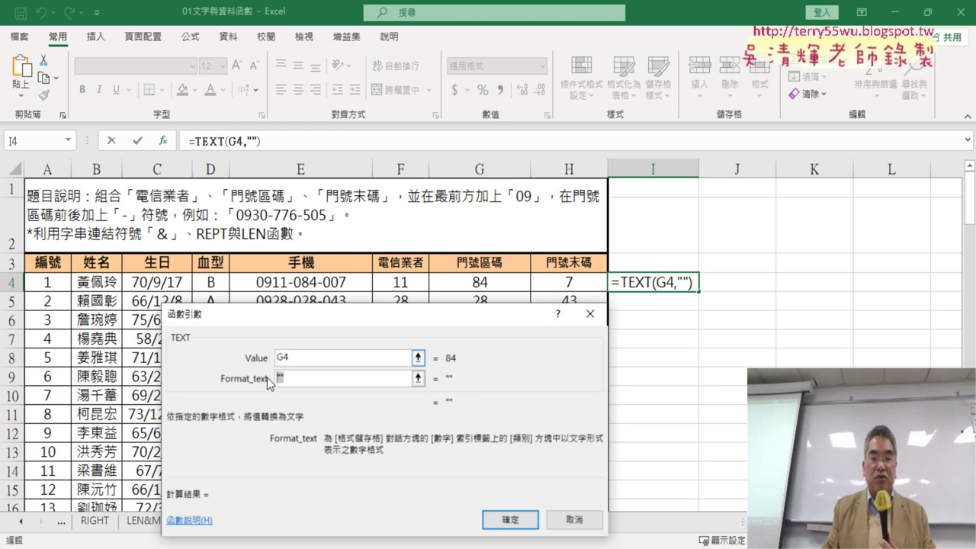
{"action": "left_click_drag", "start_coordinate": [276, 378], "coordinate": [416, 402]}
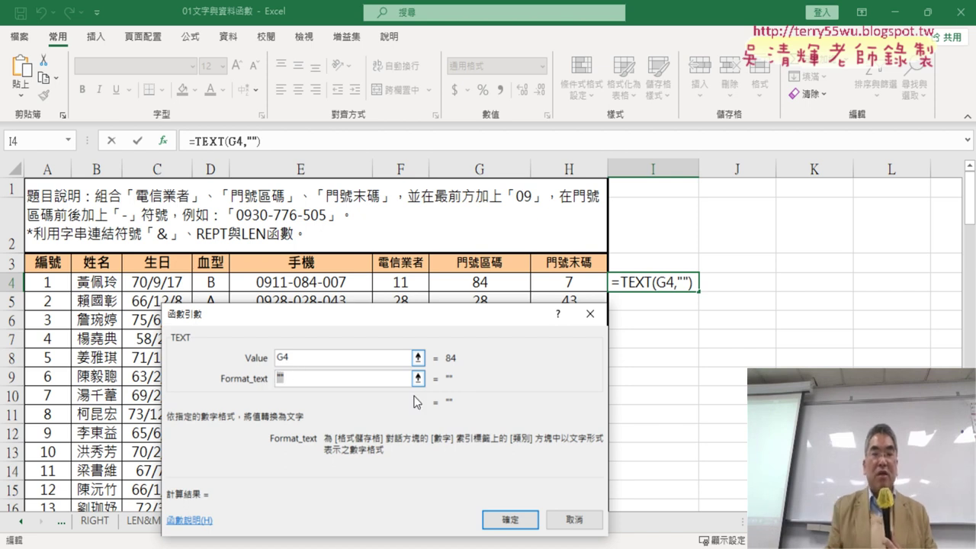
{"action": "key", "text": "BackSpace"}
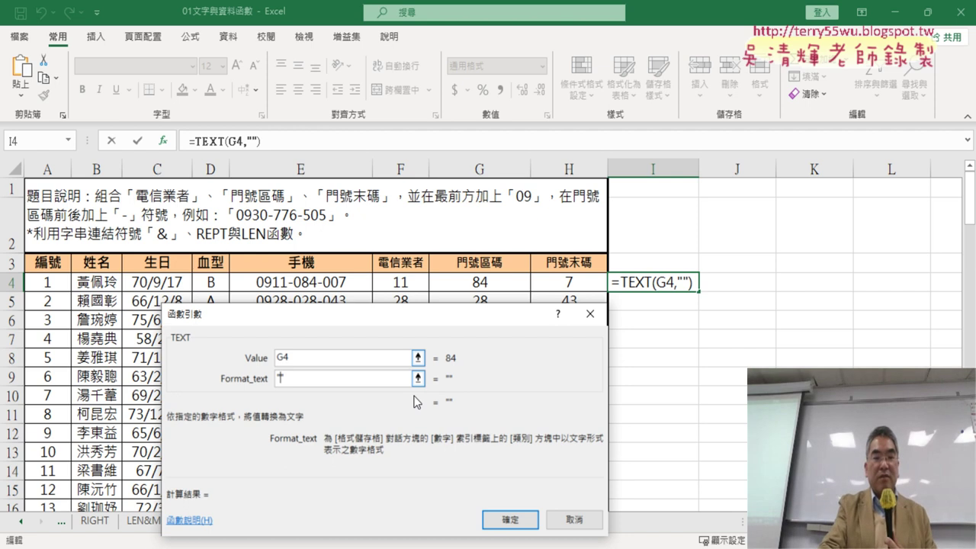
{"action": "type", "text": "000"}
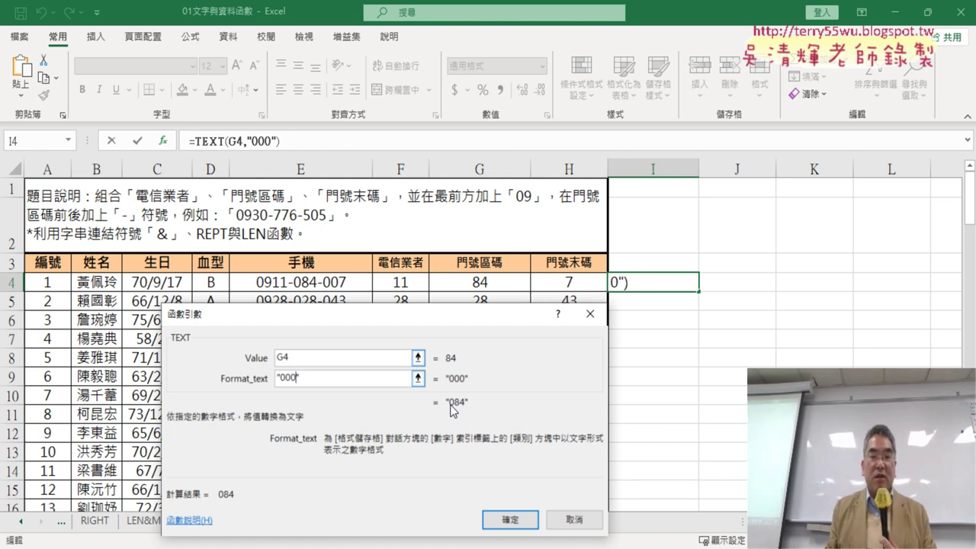
{"action": "left_click", "coordinate": [533, 518]}
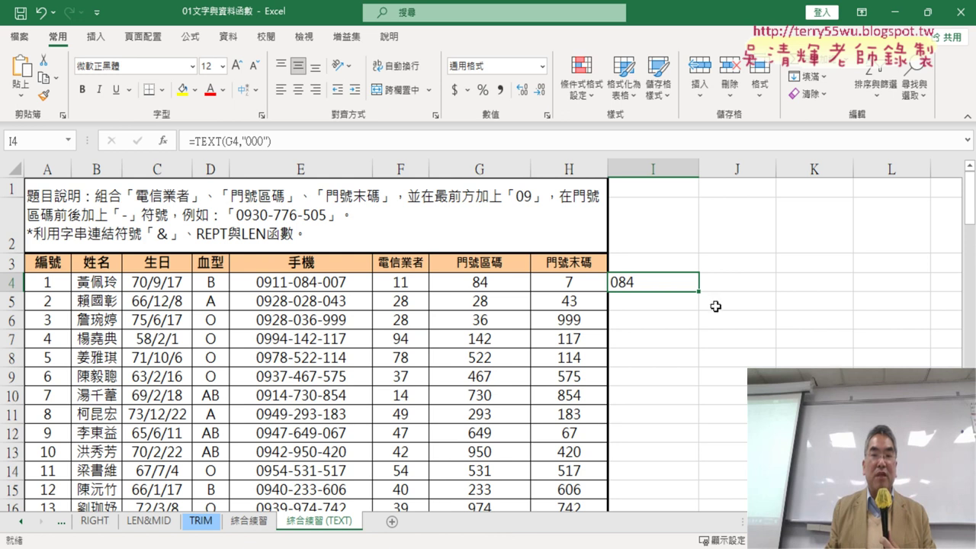
Copy I4's TEXT formula to J4, then fill I4:J4 down all data rows and check the padded codes
{"action": "left_click_drag", "start_coordinate": [700, 294], "coordinate": [763, 296]}
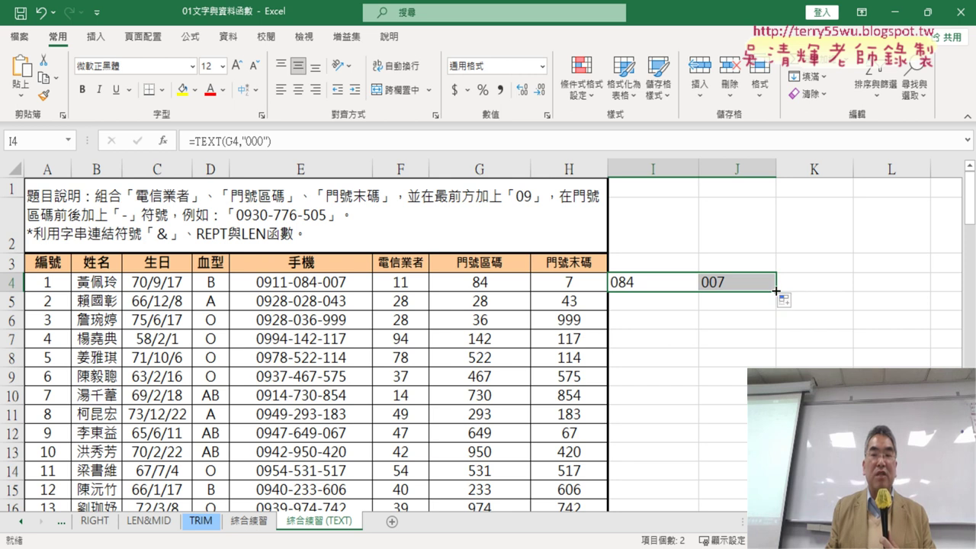
{"action": "left_click", "coordinate": [639, 283]}
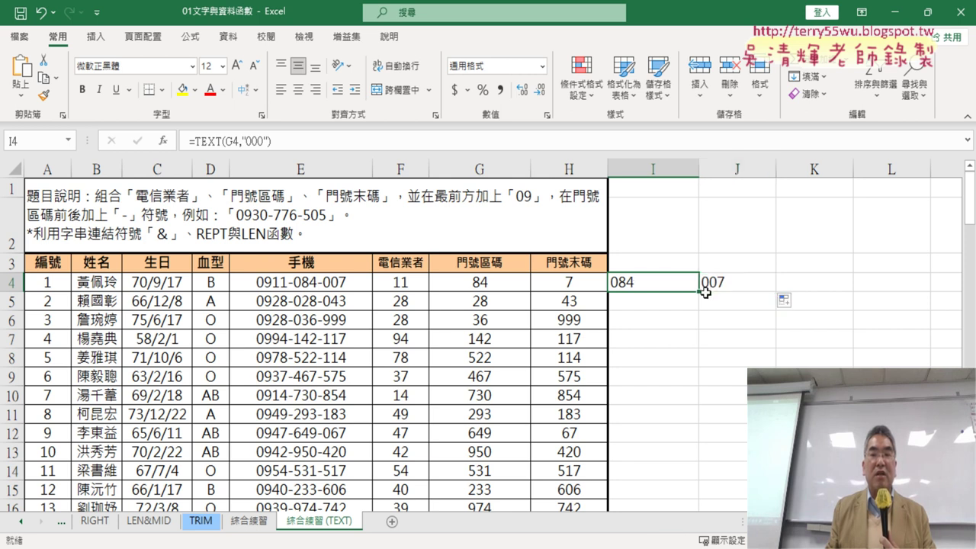
{"action": "left_click_drag", "start_coordinate": [700, 292], "coordinate": [771, 293]}
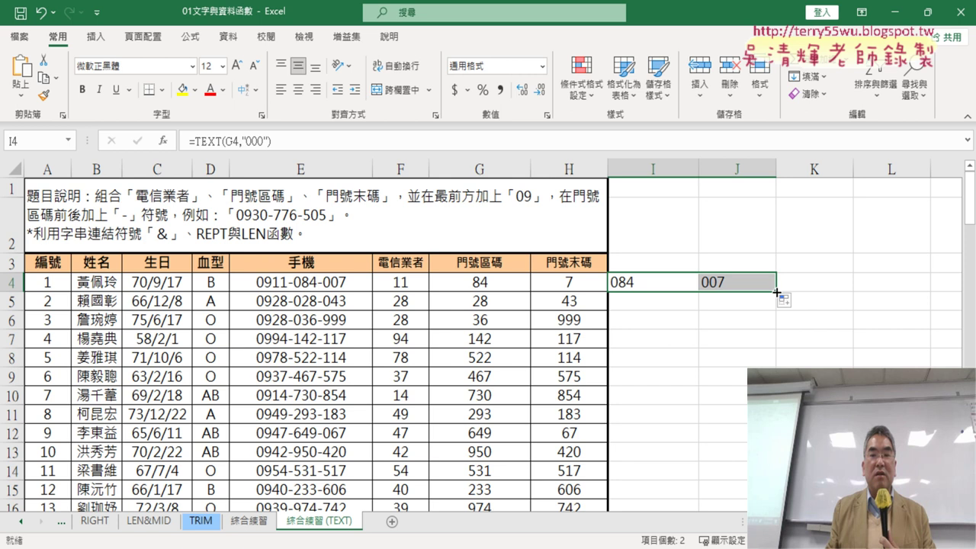
{"action": "double_click", "coordinate": [776, 292]}
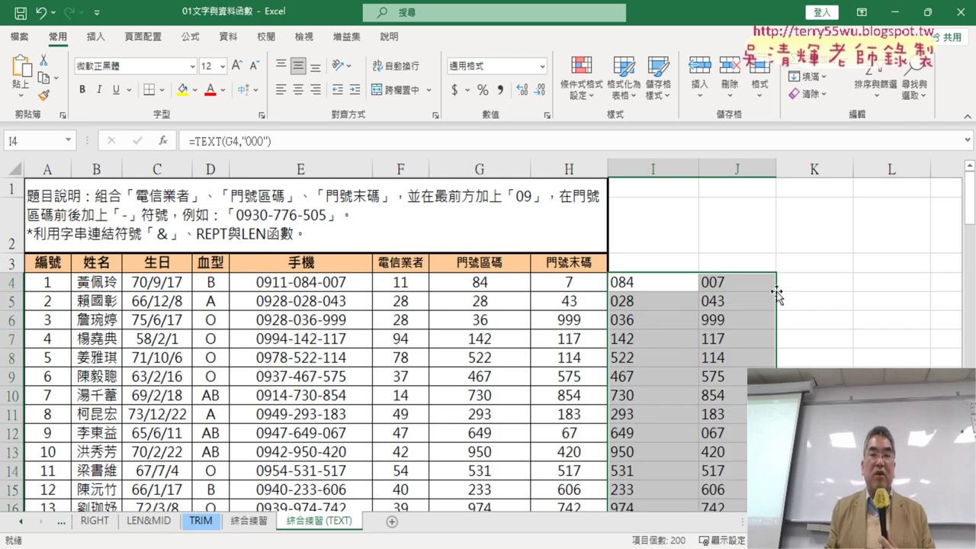
{"action": "scroll", "coordinate": [789, 328], "scroll_direction": "down", "scroll_amount": 6}
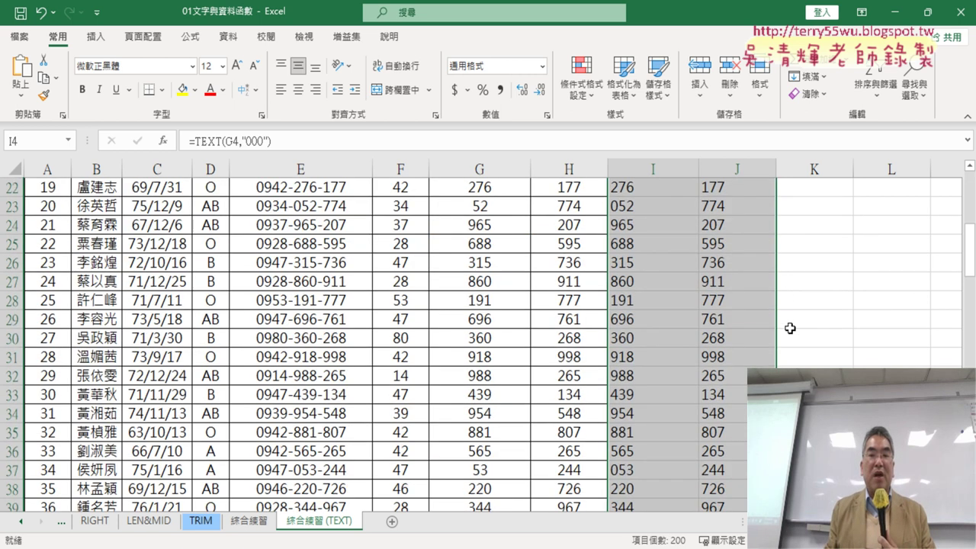
{"action": "scroll", "coordinate": [789, 327], "scroll_direction": "down", "scroll_amount": 6}
{"action": "scroll", "coordinate": [787, 330], "scroll_direction": "down", "scroll_amount": 6}
{"action": "scroll", "coordinate": [786, 331], "scroll_direction": "down", "scroll_amount": 9}
{"action": "scroll", "coordinate": [784, 333], "scroll_direction": "down", "scroll_amount": 5}
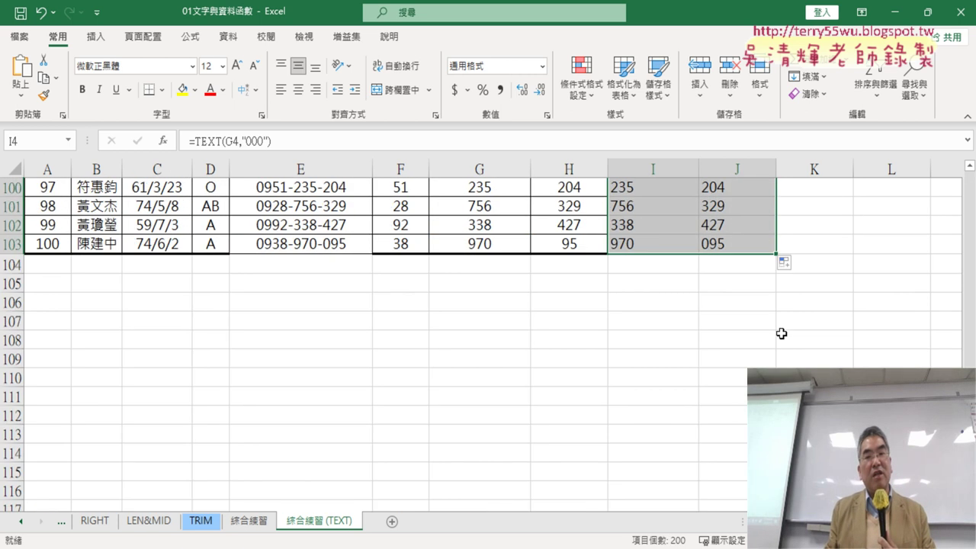
{"action": "scroll", "coordinate": [783, 334], "scroll_direction": "up", "scroll_amount": 10}
{"action": "scroll", "coordinate": [781, 335], "scroll_direction": "up", "scroll_amount": 7}
{"action": "scroll", "coordinate": [781, 335], "scroll_direction": "up", "scroll_amount": 7}
{"action": "scroll", "coordinate": [781, 335], "scroll_direction": "up", "scroll_amount": 8}
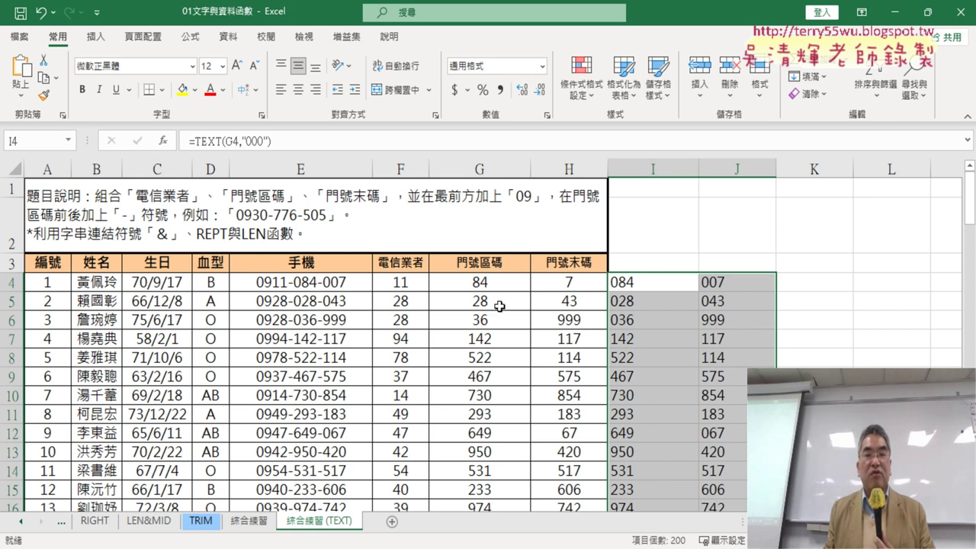
Delete the REPT padding from E4's formula, leaving ="09"&F4&"-", and fill it down column E
{"action": "left_click", "coordinate": [642, 290]}
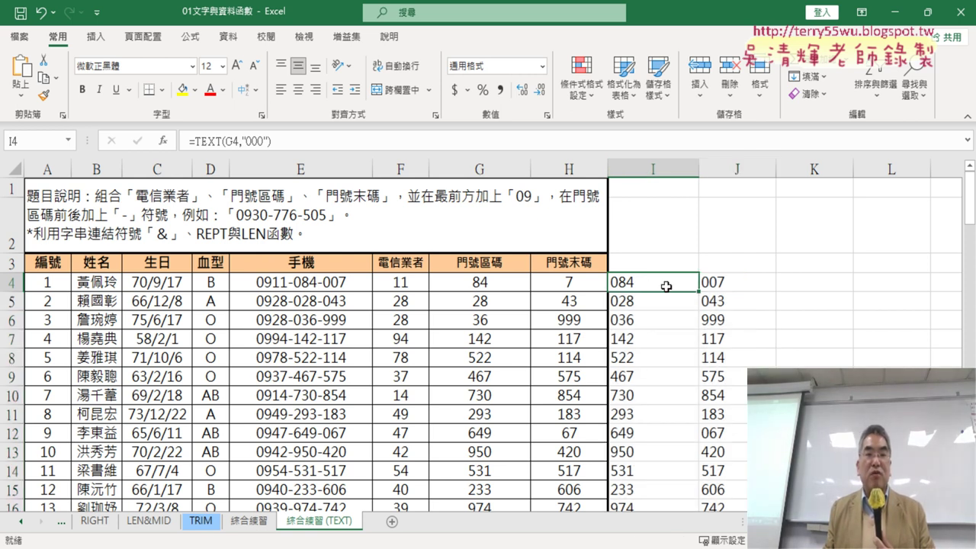
{"action": "left_click", "coordinate": [305, 286]}
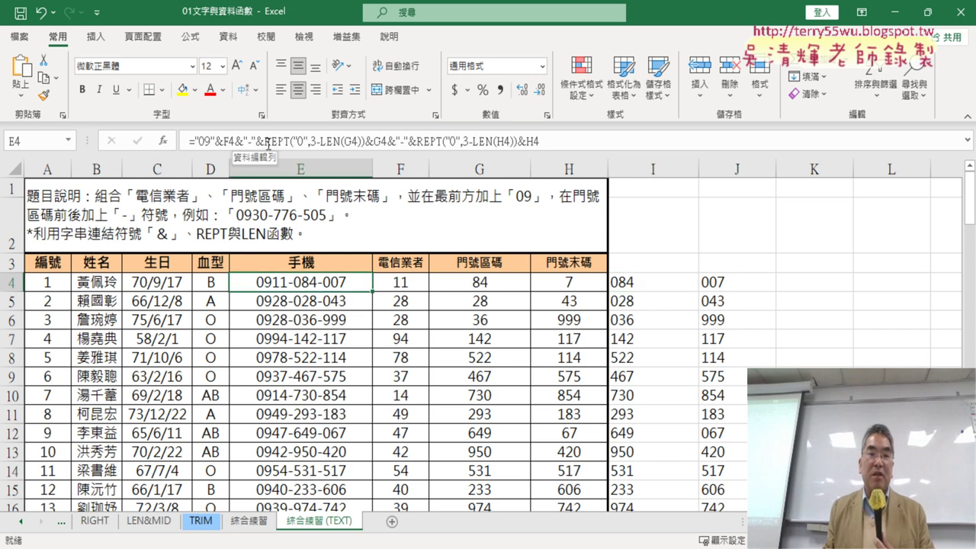
{"action": "left_click_drag", "start_coordinate": [258, 141], "coordinate": [622, 144]}
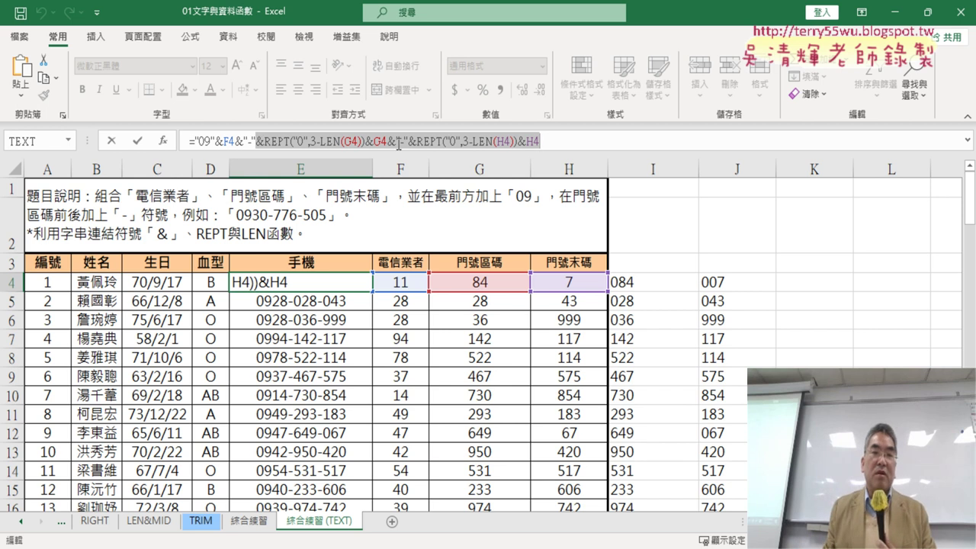
{"action": "key", "text": "Delete"}
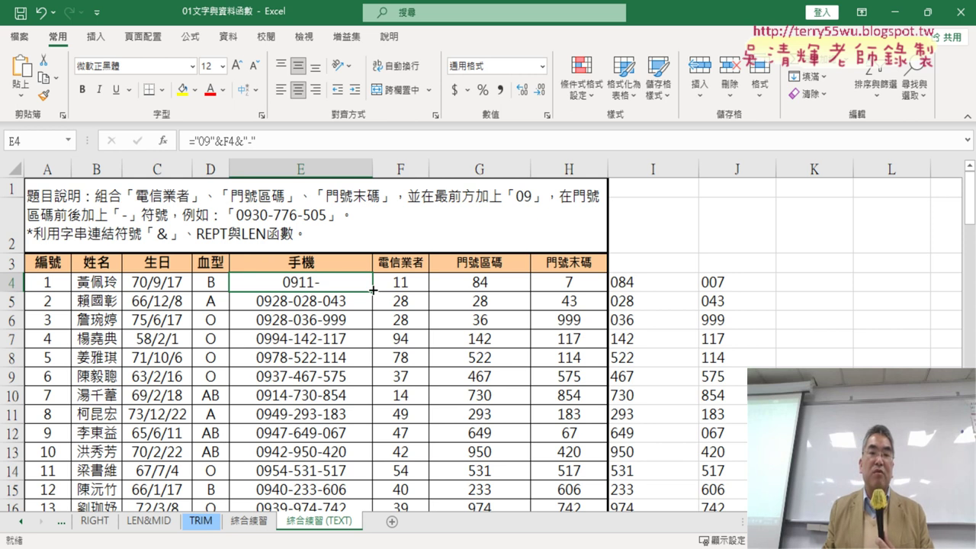
{"action": "double_click", "coordinate": [372, 291]}
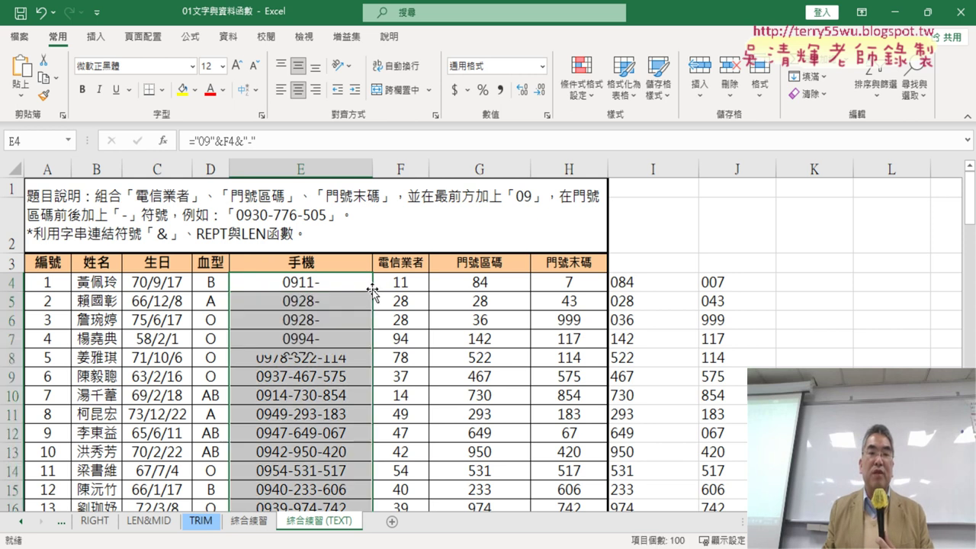
Compare E4's shortened 手機 formula with the TEXT formula in I4
{"action": "left_click", "coordinate": [325, 286]}
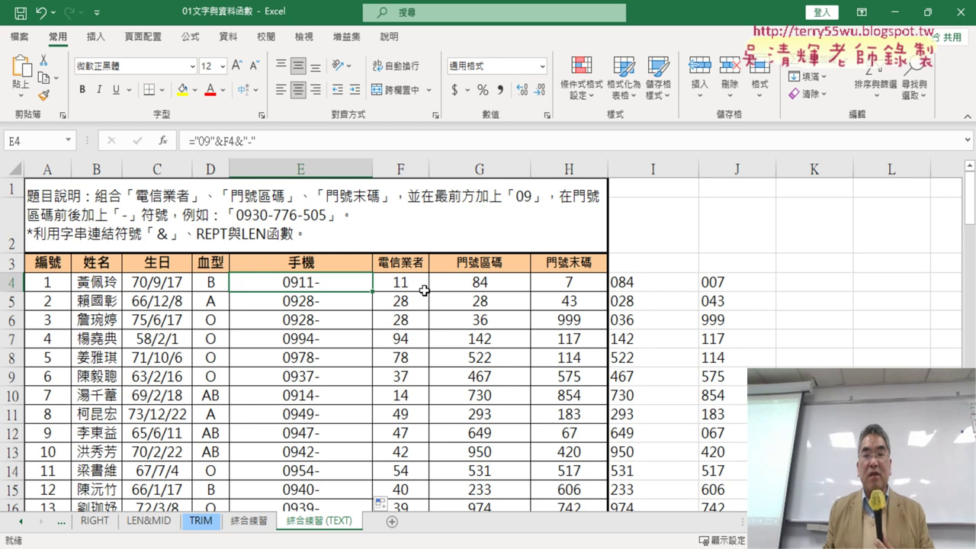
{"action": "left_click", "coordinate": [637, 284]}
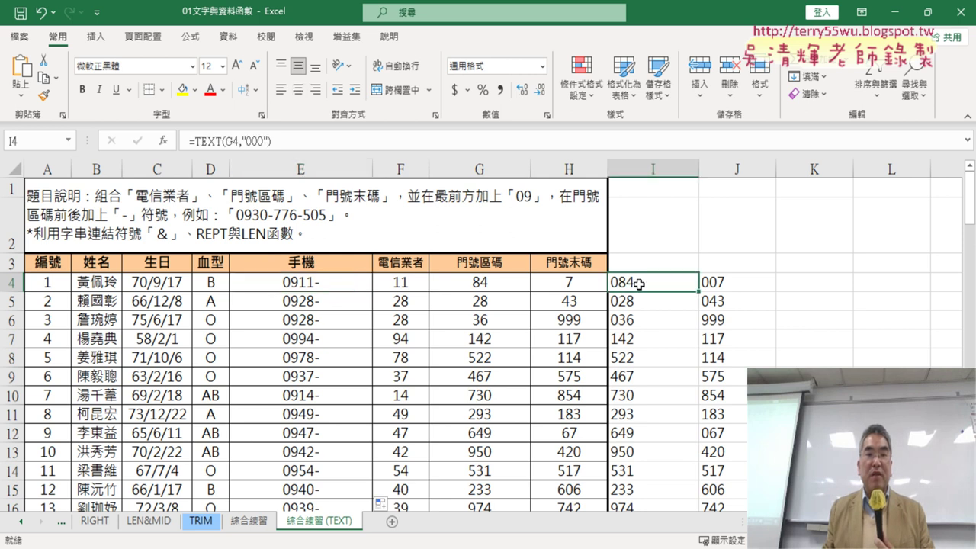
{"action": "left_click", "coordinate": [303, 285]}
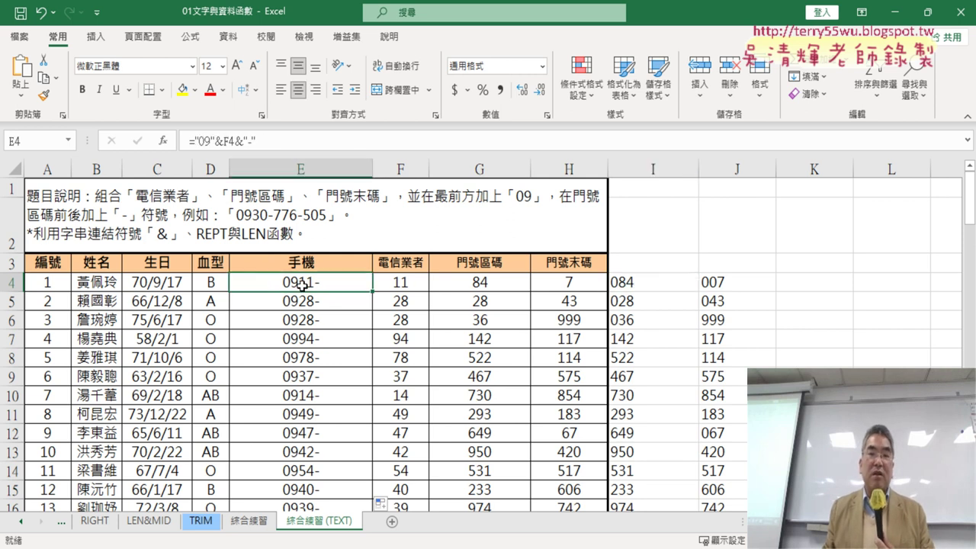
{"action": "left_click", "coordinate": [637, 284]}
{"action": "left_click", "coordinate": [305, 284]}
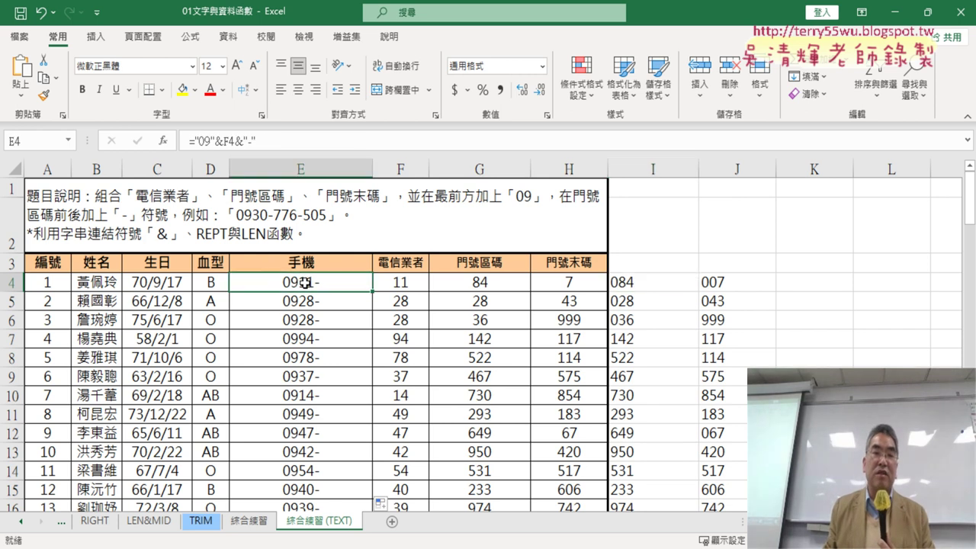
Append &TEXT(G4,"000") to E4's formula so it displays 0911-084
{"action": "left_click", "coordinate": [292, 141]}
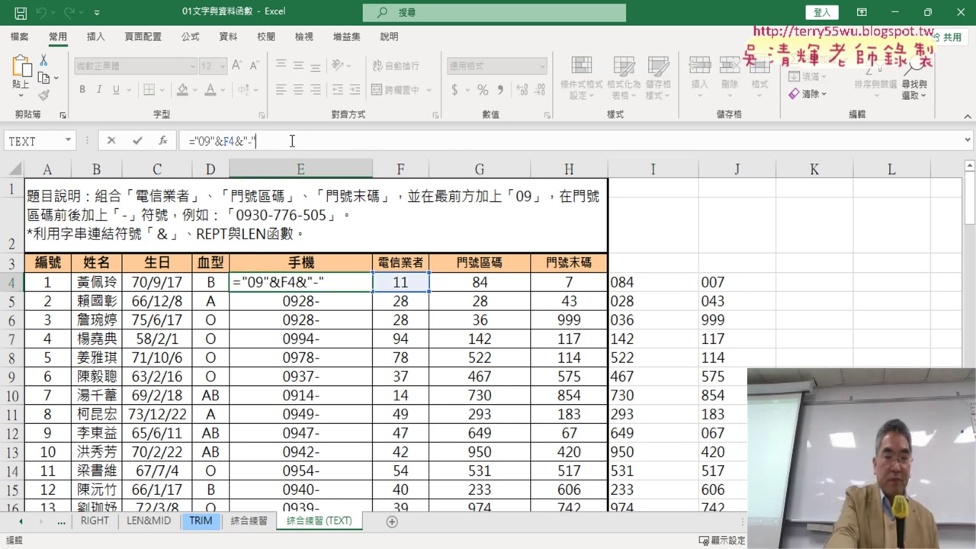
{"action": "type", "text": "&"}
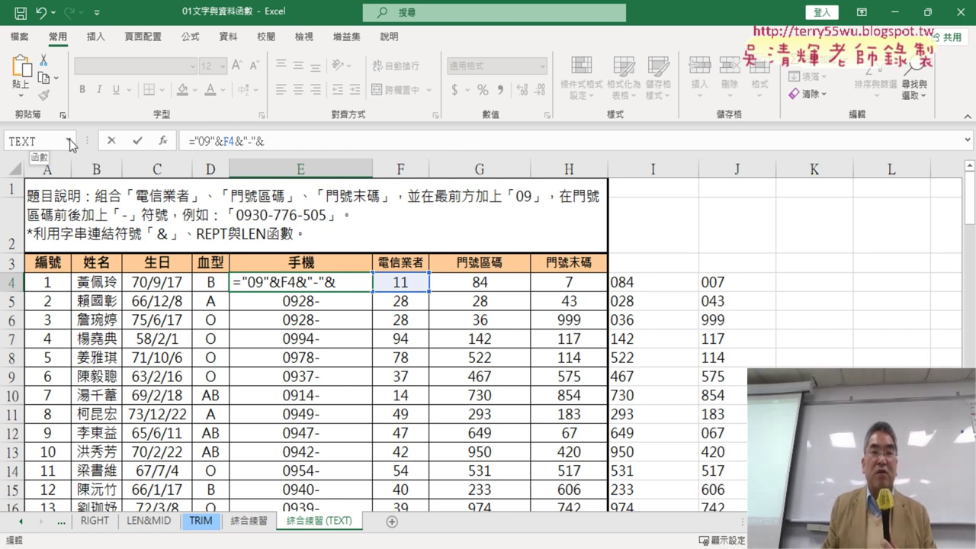
{"action": "left_click", "coordinate": [68, 141]}
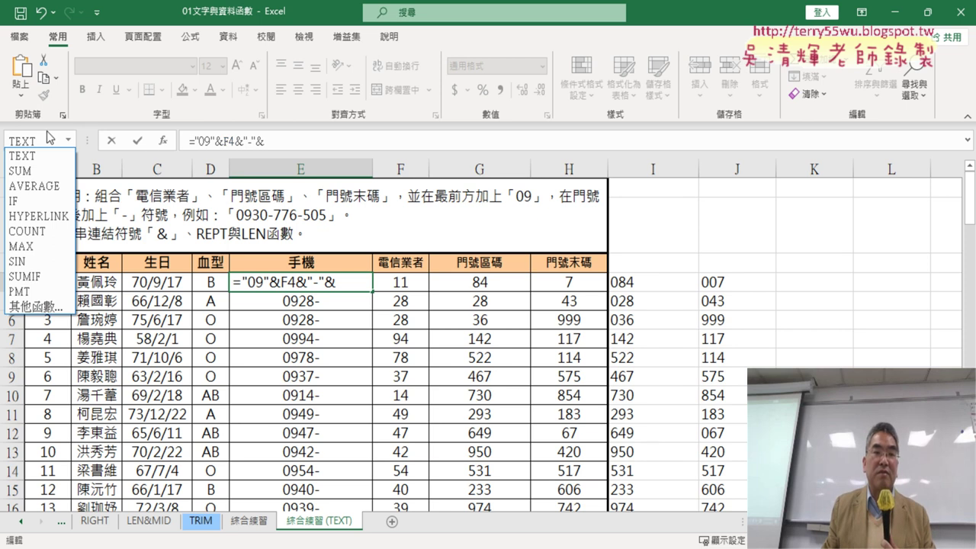
{"action": "left_click", "coordinate": [32, 157]}
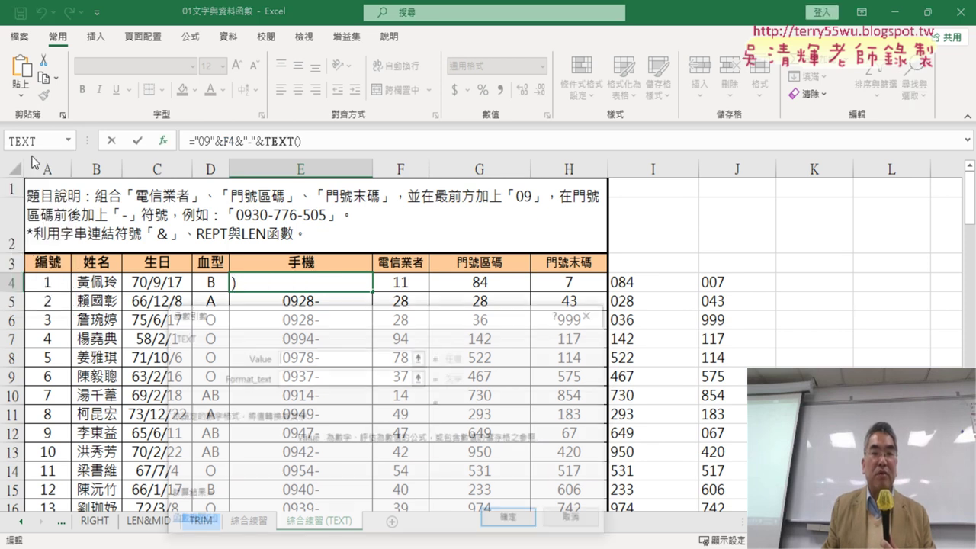
{"action": "mouse_move", "coordinate": [382, 263]}
{"action": "left_mouse_down"}
{"action": "mouse_move", "coordinate": [621, 279]}
{"action": "mouse_move", "coordinate": [714, 175]}
{"action": "left_mouse_up"}
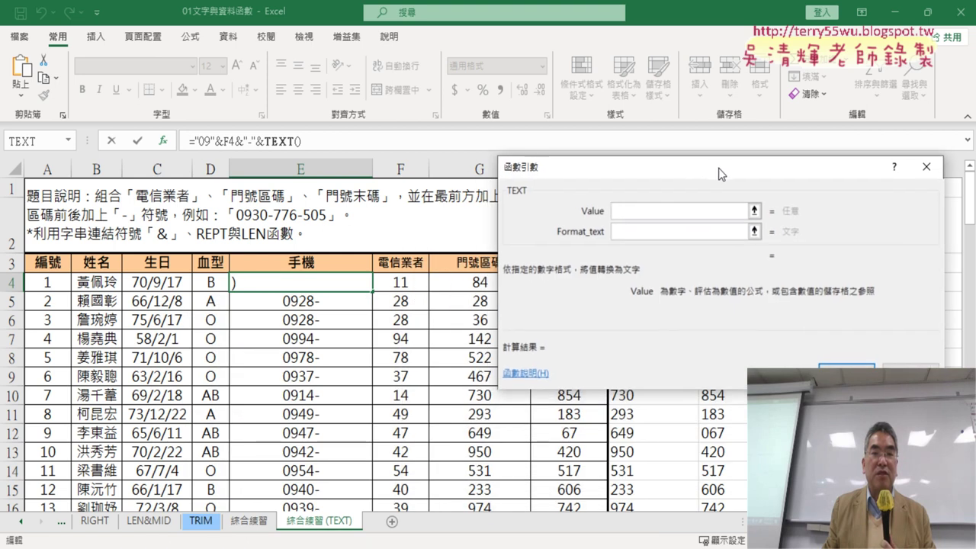
{"action": "left_click", "coordinate": [477, 283]}
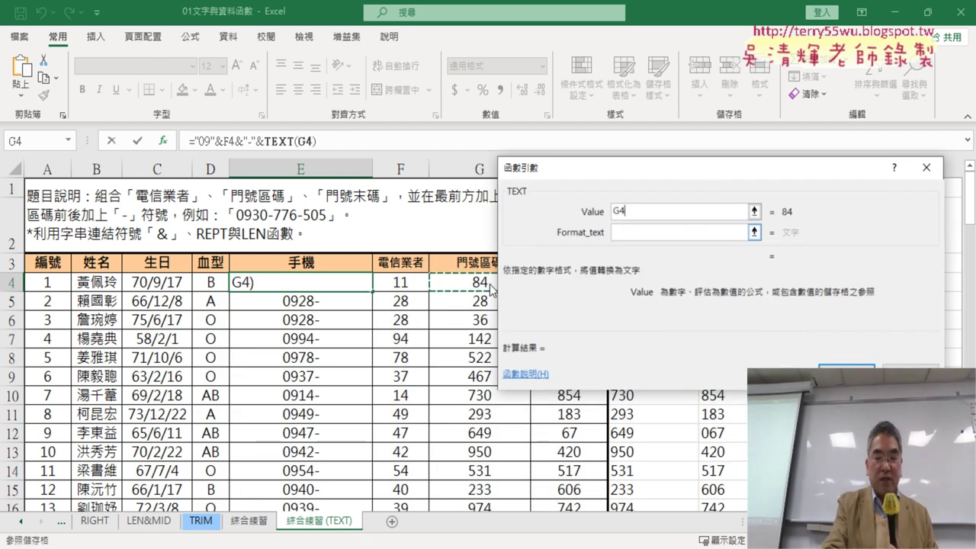
{"action": "left_click", "coordinate": [656, 233]}
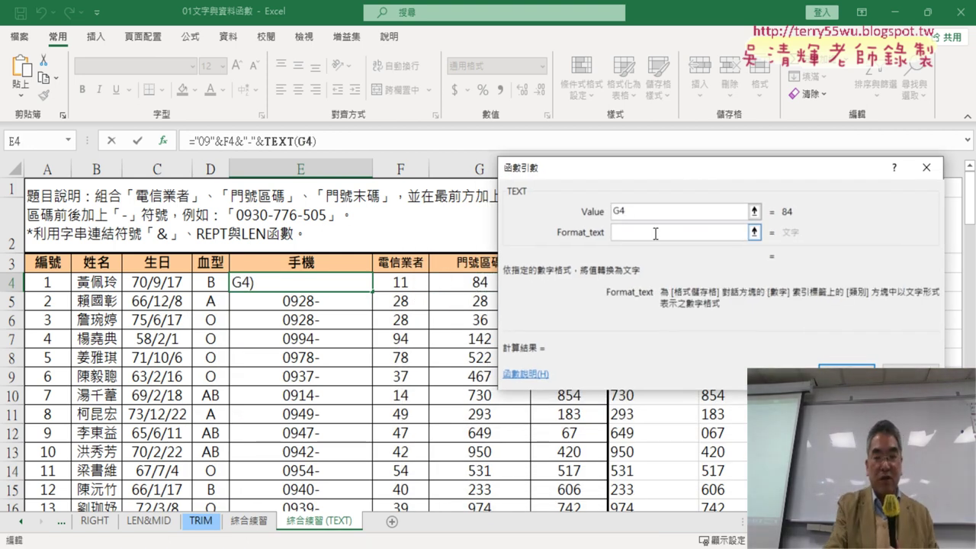
{"action": "type", "text": "\"\""}
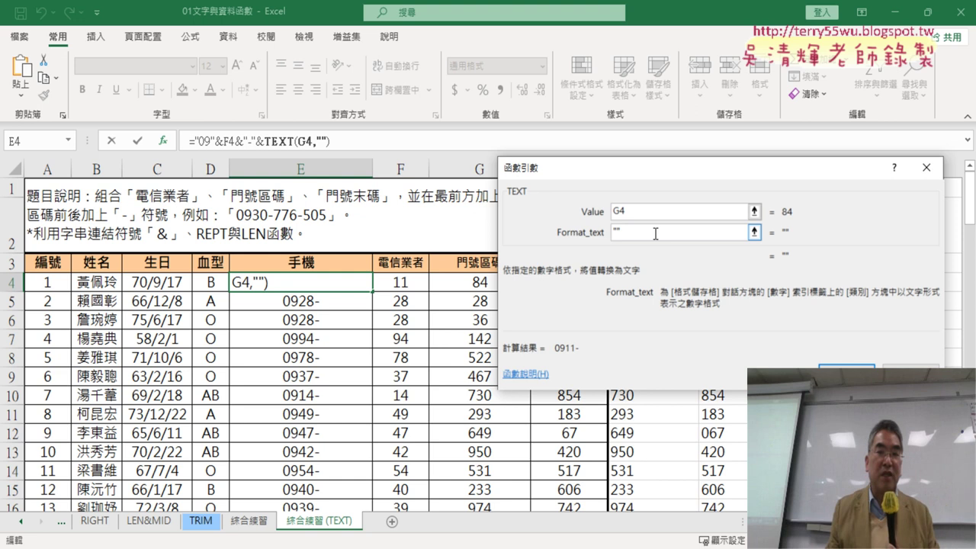
{"action": "type", "text": "000"}
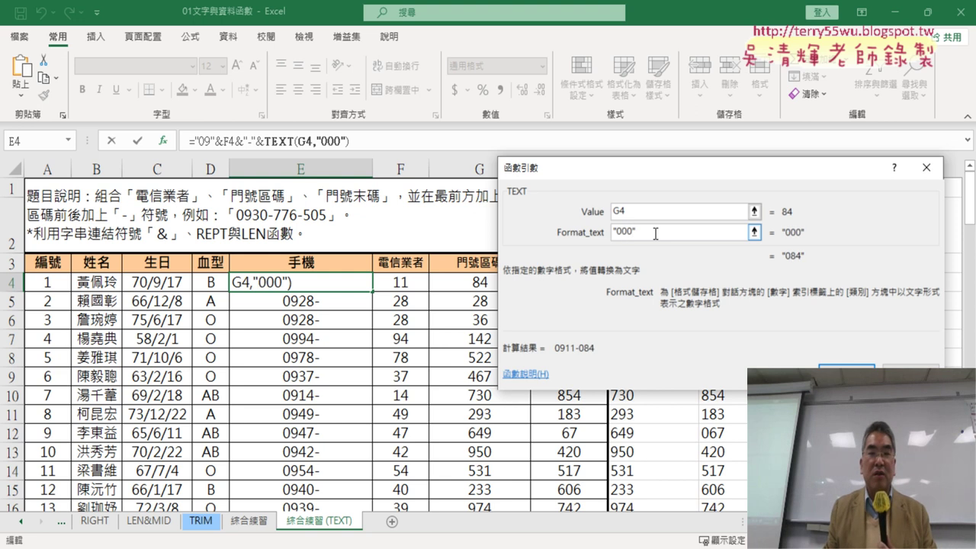
{"action": "left_click", "coordinate": [839, 371]}
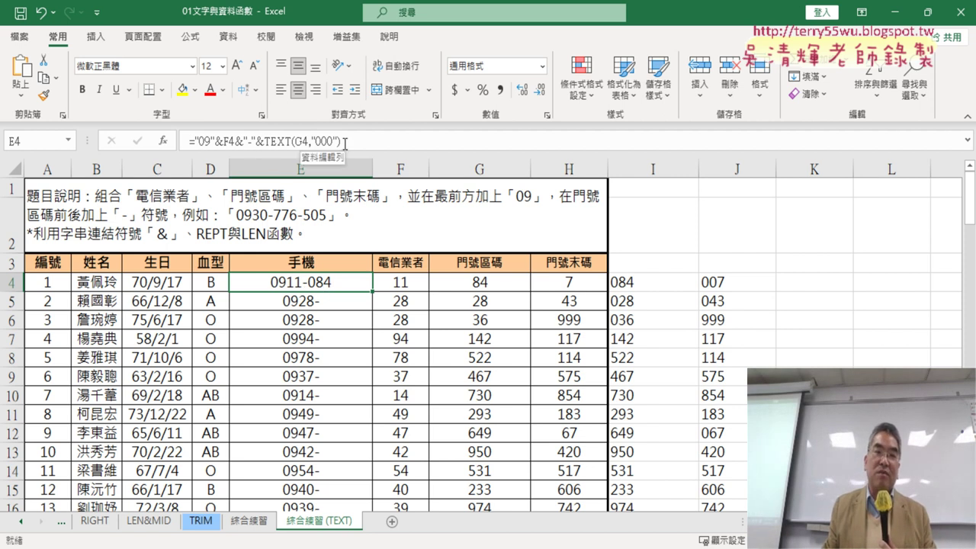
{"action": "left_click_drag", "start_coordinate": [345, 142], "coordinate": [238, 142]}
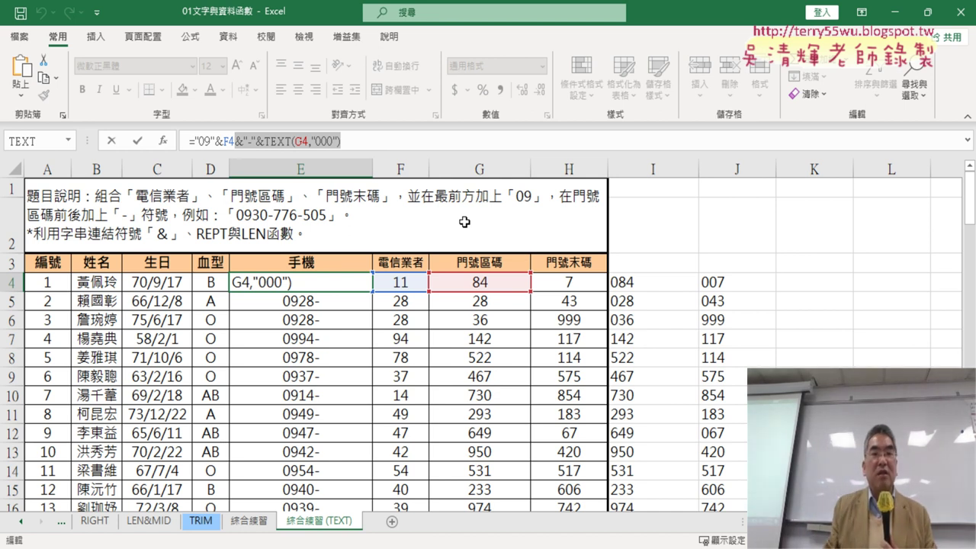
{"action": "right_click", "coordinate": [276, 142]}
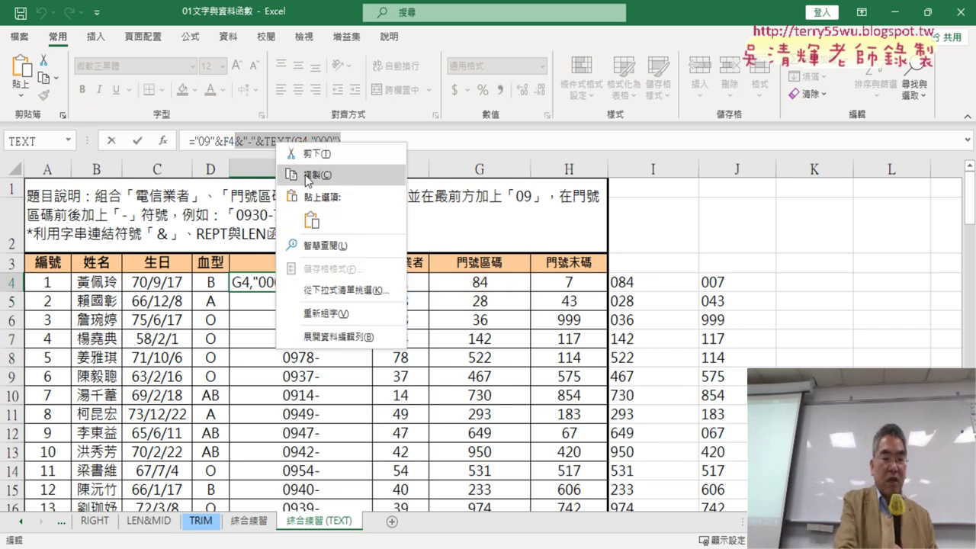
{"action": "left_click", "coordinate": [307, 175]}
{"action": "left_click", "coordinate": [376, 142]}
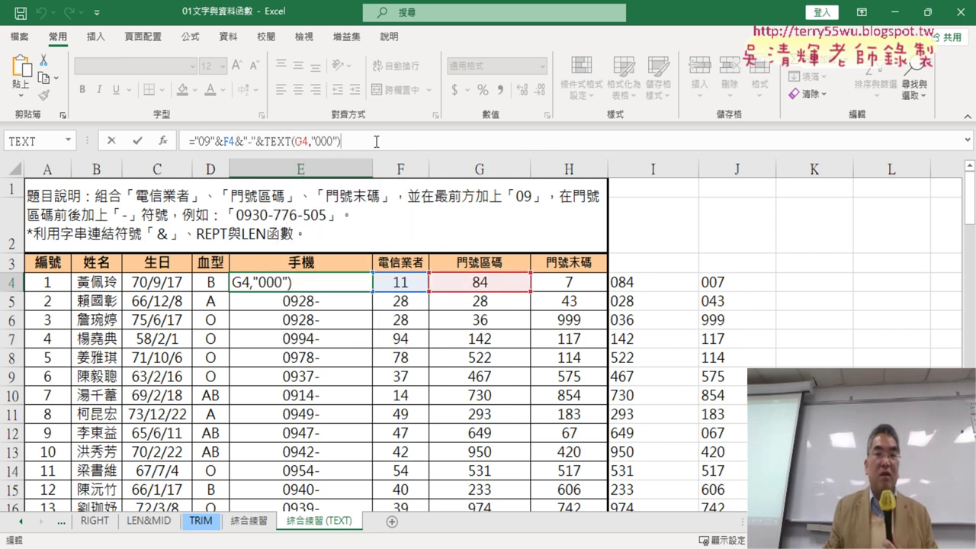
{"action": "key", "text": "ctrl+v"}
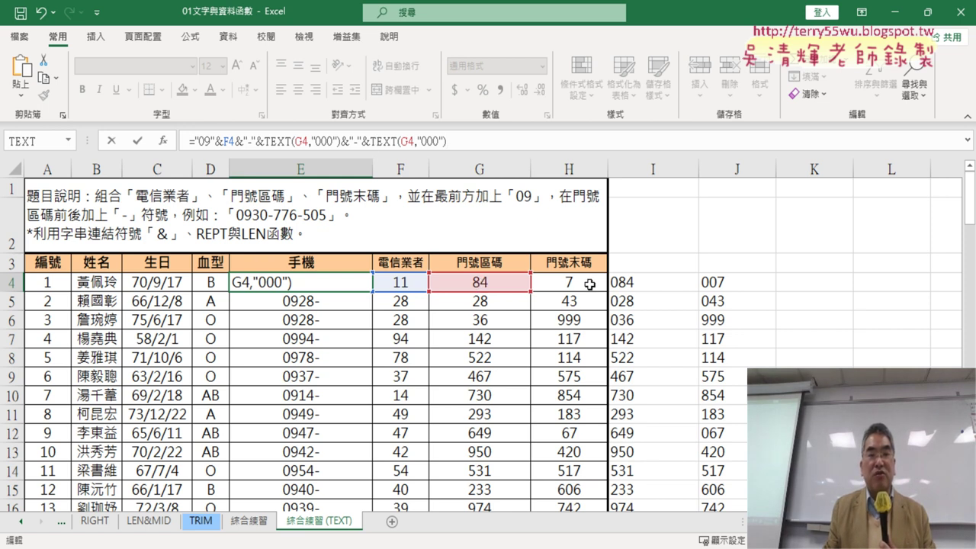
{"action": "double_click", "coordinate": [404, 140]}
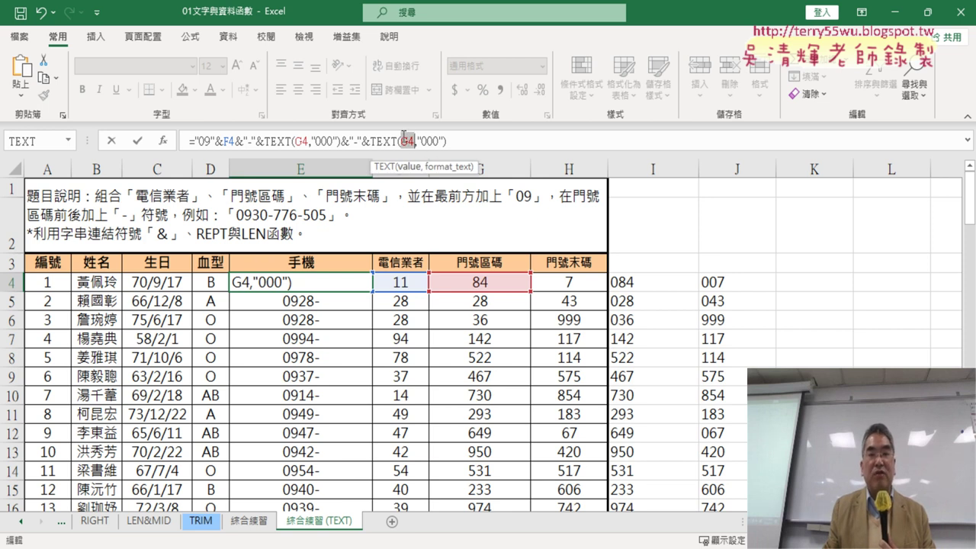
{"action": "left_click", "coordinate": [580, 283]}
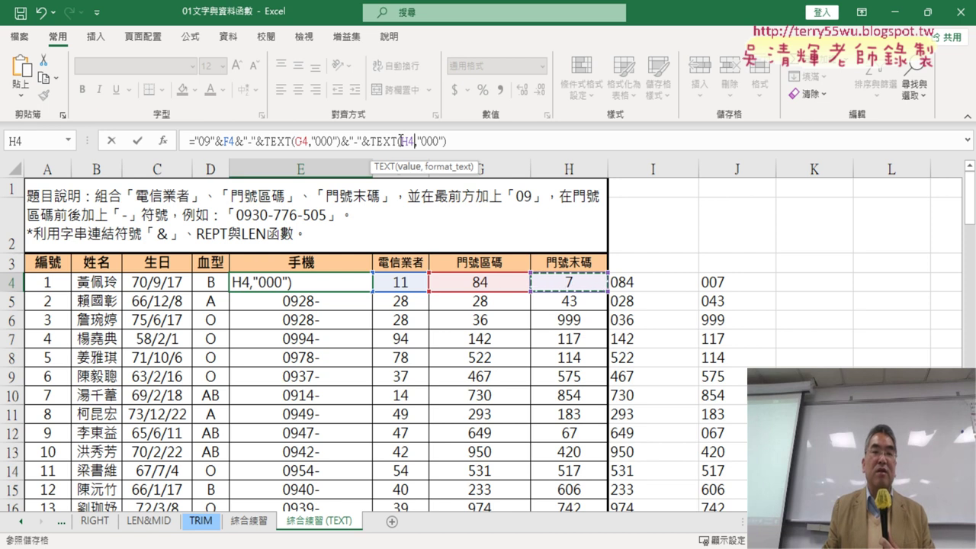
{"action": "left_click", "coordinate": [138, 143]}
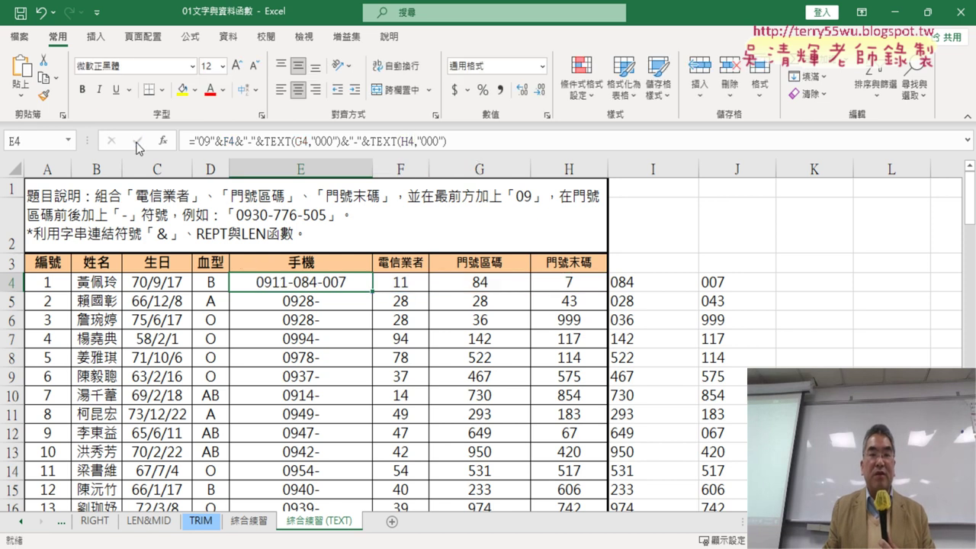
Fill E4's padded phone formula down column E and compare against the 綜合練習 sheet
{"action": "double_click", "coordinate": [376, 292]}
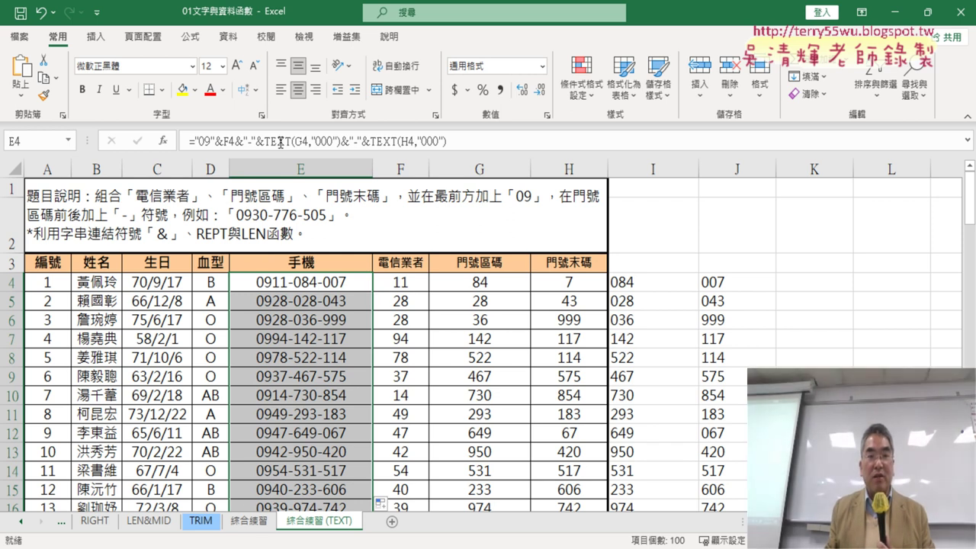
{"action": "left_click", "coordinate": [250, 522]}
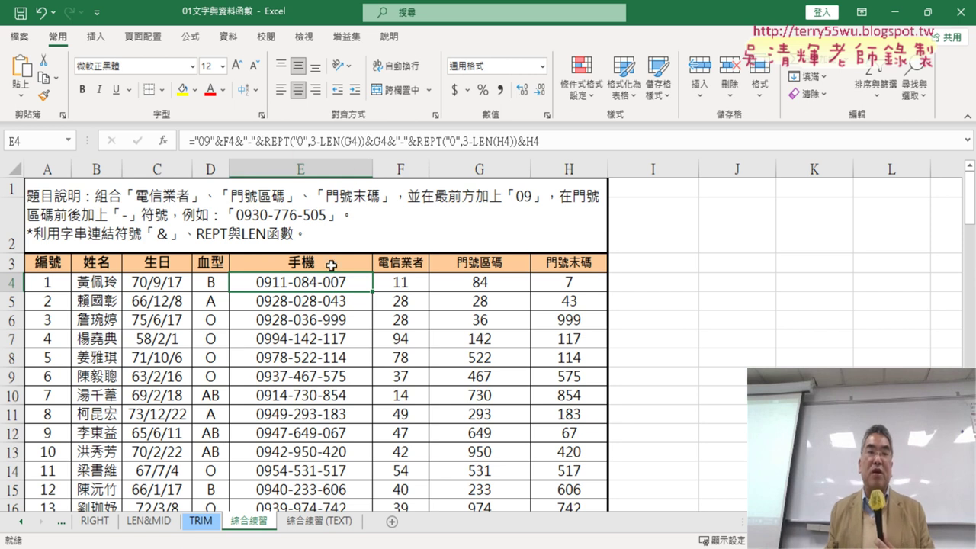
{"action": "left_click", "coordinate": [335, 524]}
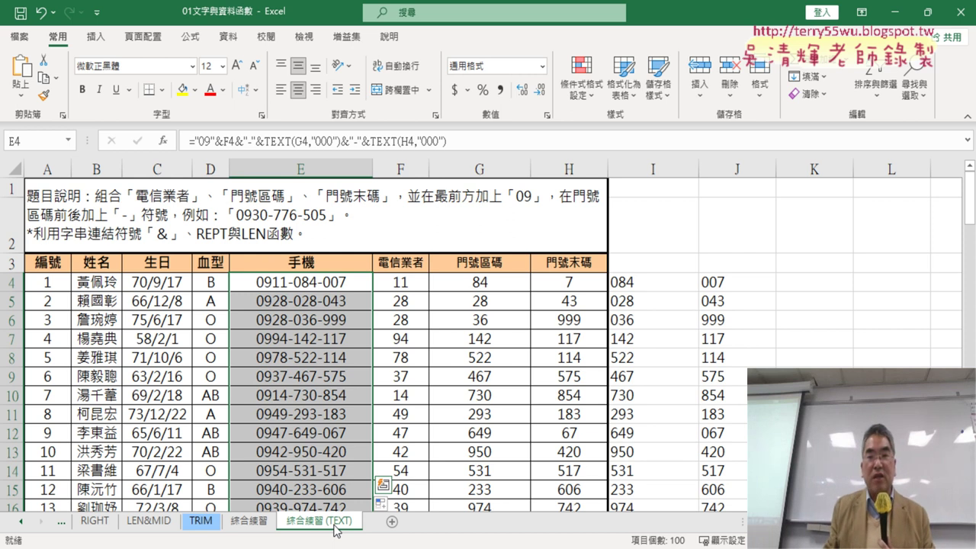
Clear the helper values from columns I and J, then select E4 to check its formula
{"action": "left_click_drag", "start_coordinate": [653, 168], "coordinate": [715, 167]}
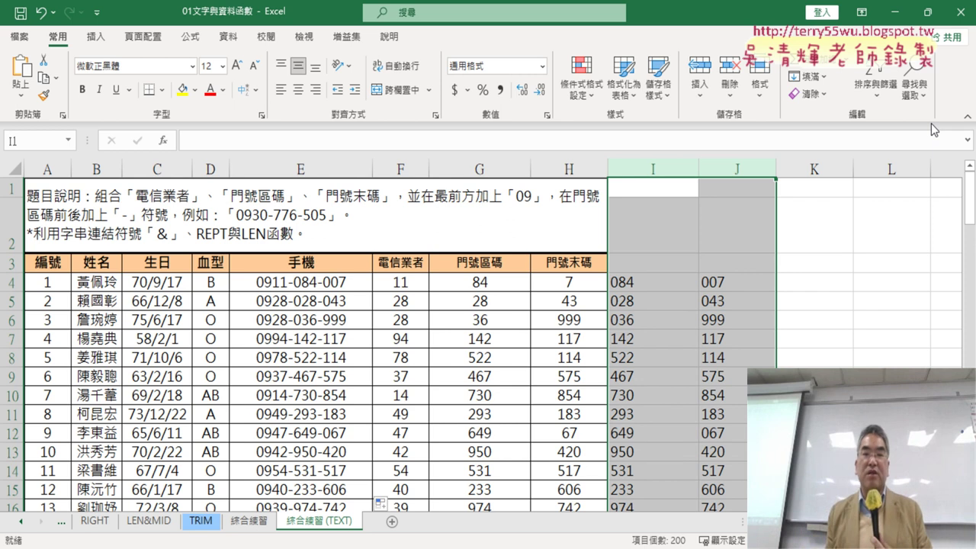
{"action": "key", "text": "Delete"}
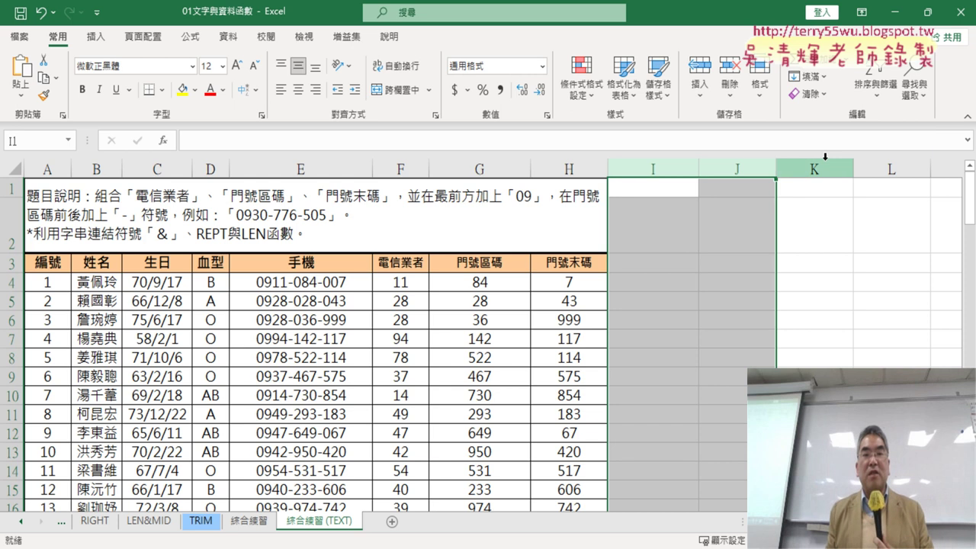
{"action": "left_click", "coordinate": [349, 282]}
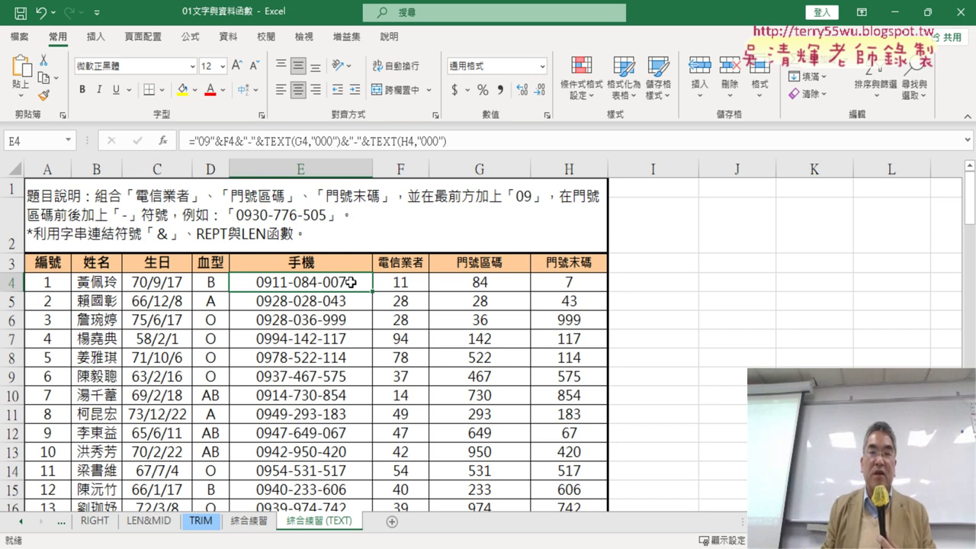
{"action": "left_click", "coordinate": [664, 286]}
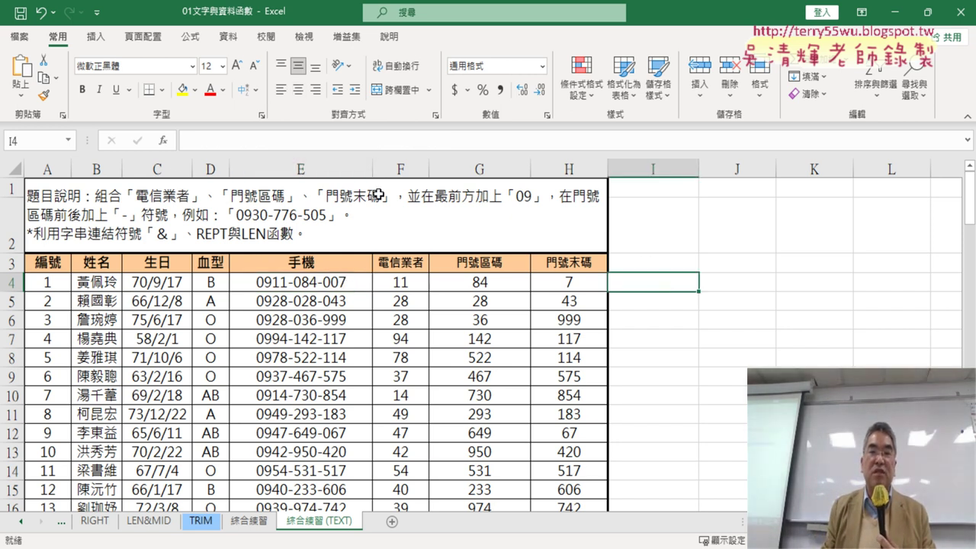
{"action": "left_click", "coordinate": [165, 142]}
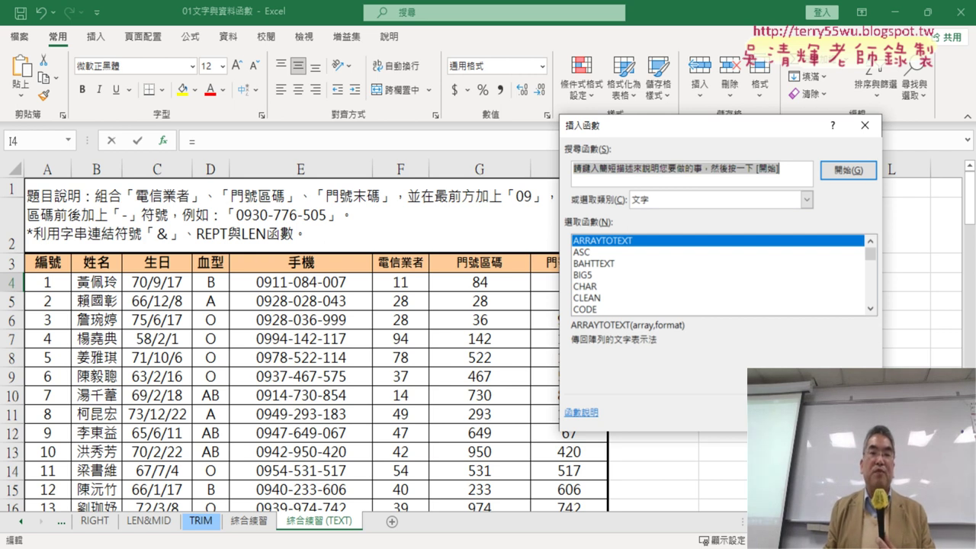
{"action": "key", "text": "Escape"}
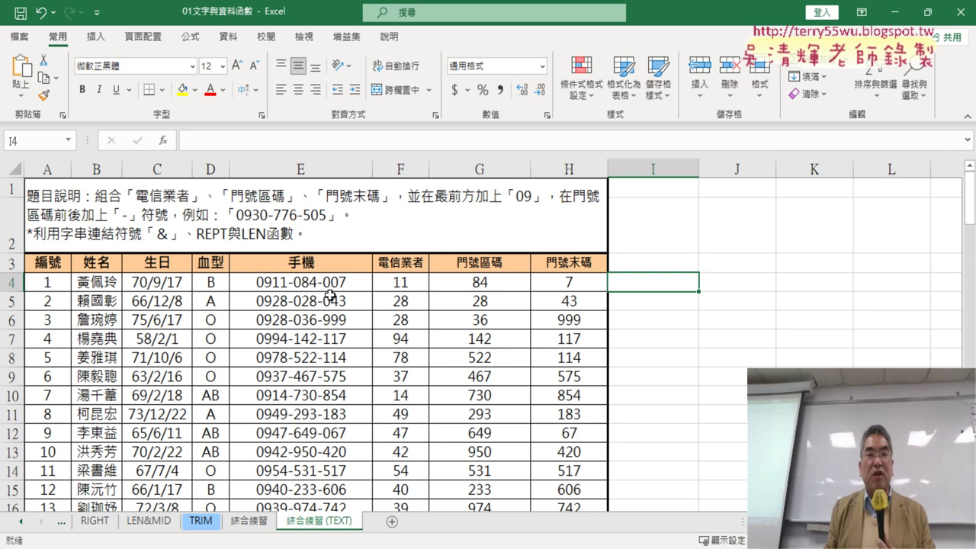
{"action": "left_click", "coordinate": [315, 286]}
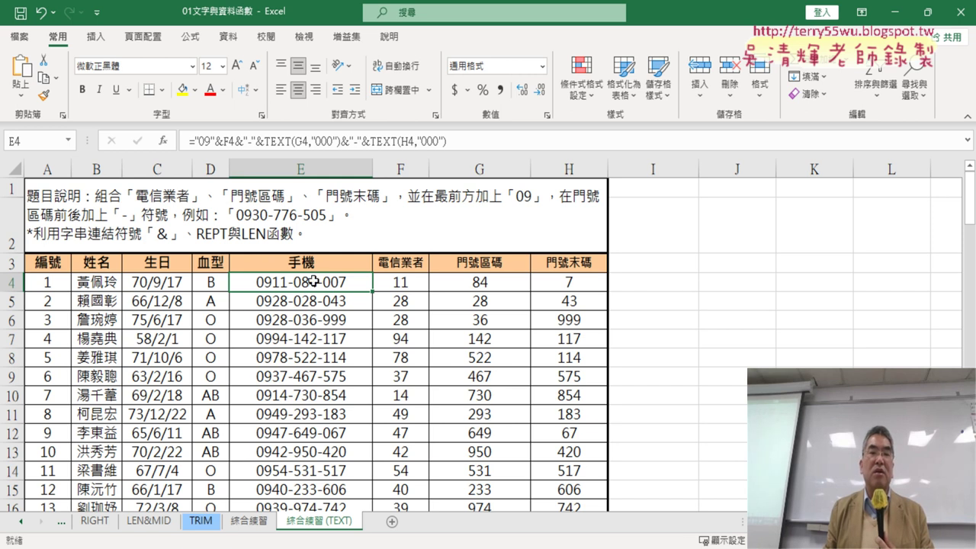
{"action": "left_click_drag", "start_coordinate": [314, 282], "coordinate": [317, 472]}
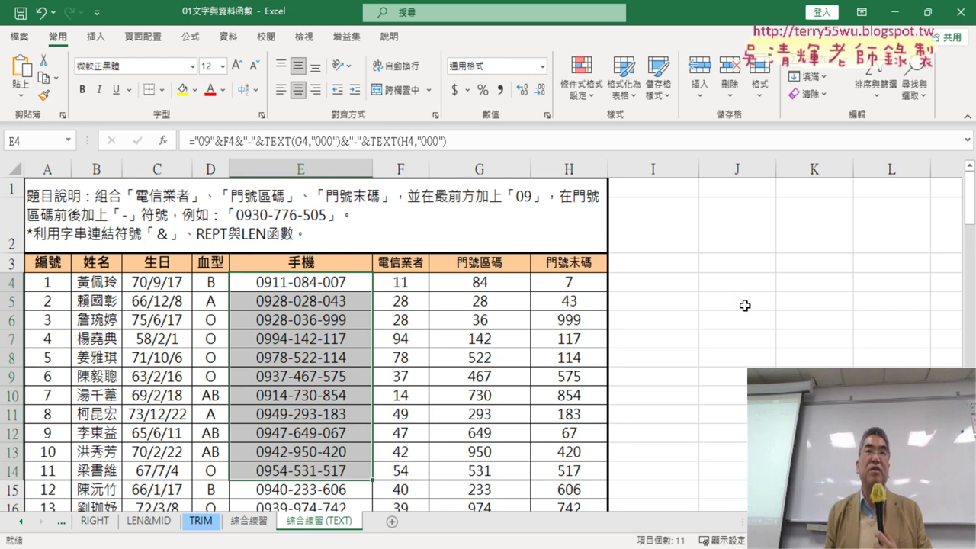
{"action": "left_click", "coordinate": [324, 289]}
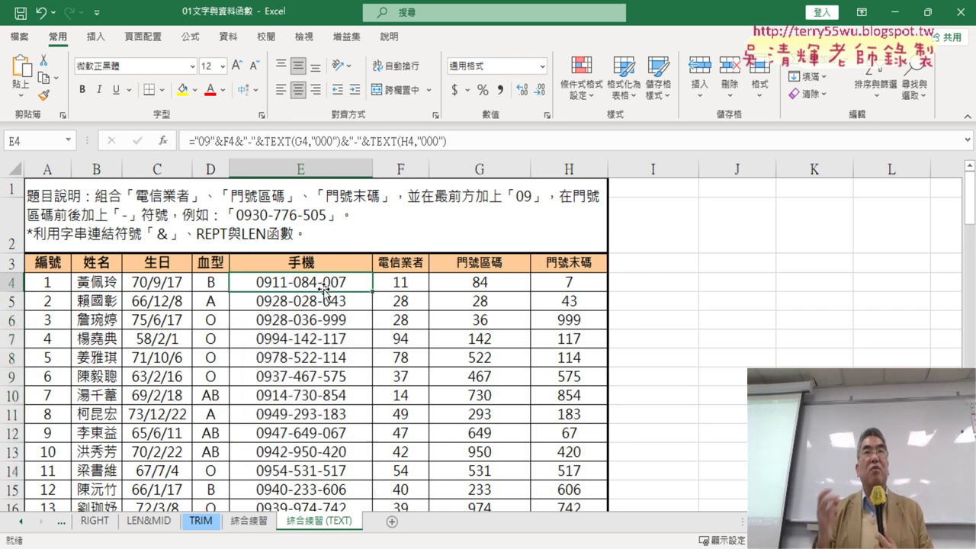